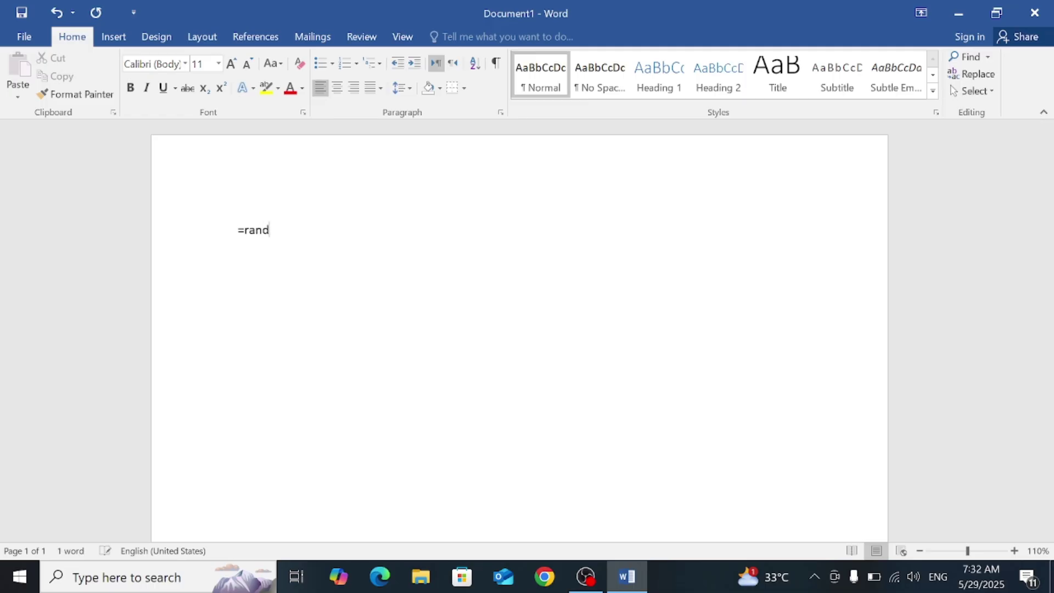
Step: Fill the blank document with sample paragraphs using the =rand function, and view the available styles
{"action": "key", "text": "Return"}
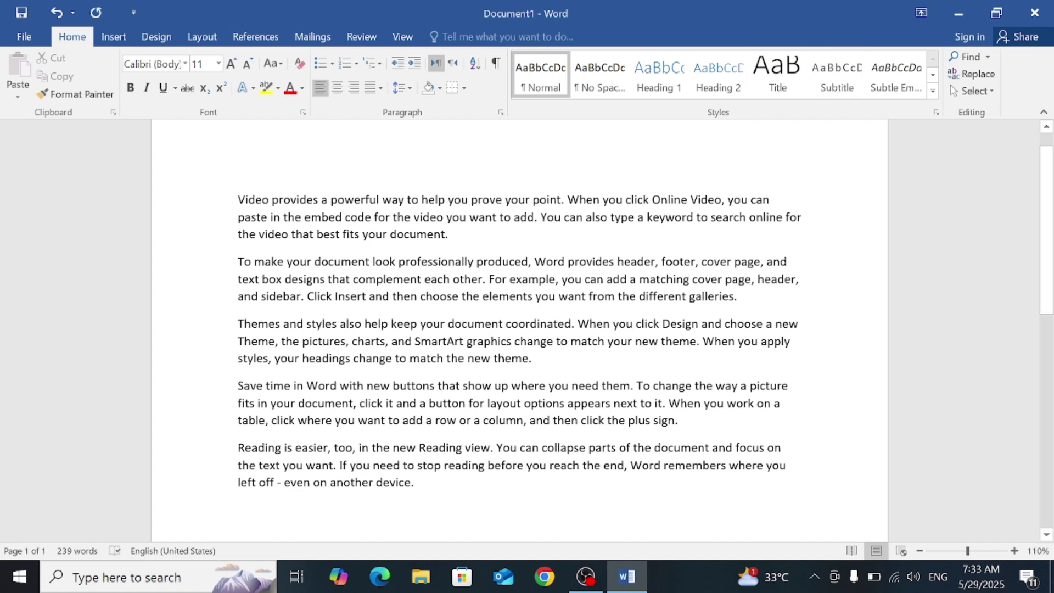
{"action": "left_click", "coordinate": [933, 91]}
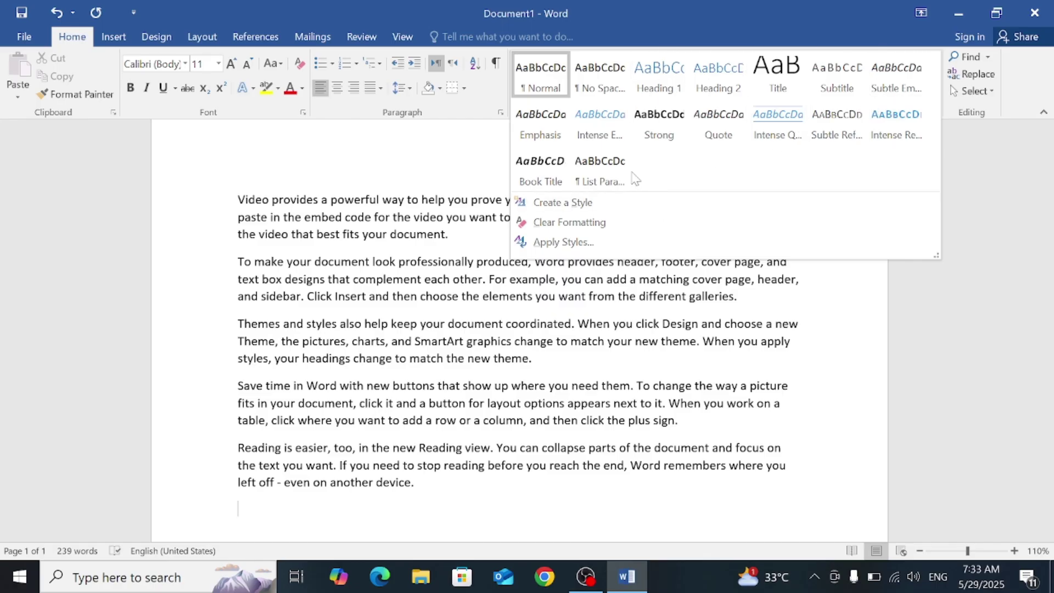
{"action": "left_click", "coordinate": [359, 242]}
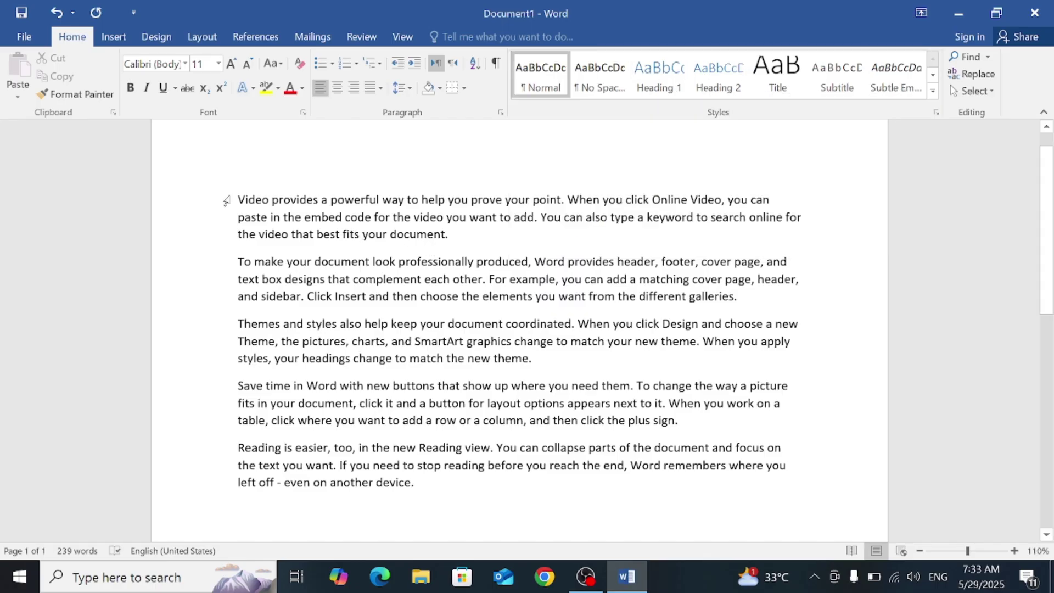
Step: Start creating a new style from the first paragraph and name it School
{"action": "left_click_drag", "start_coordinate": [238, 199], "coordinate": [458, 243]}
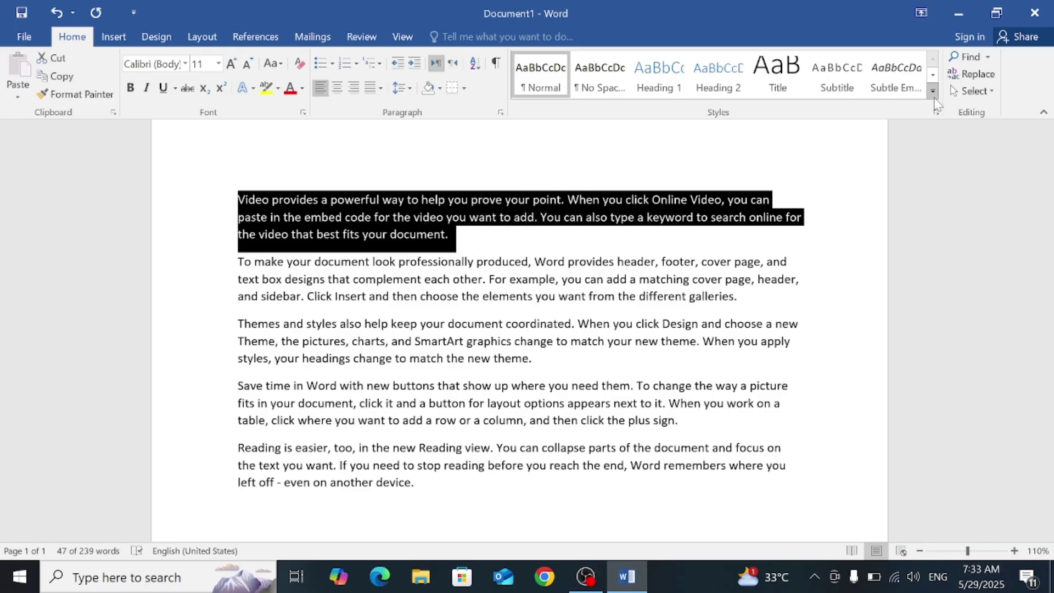
{"action": "left_click", "coordinate": [935, 94]}
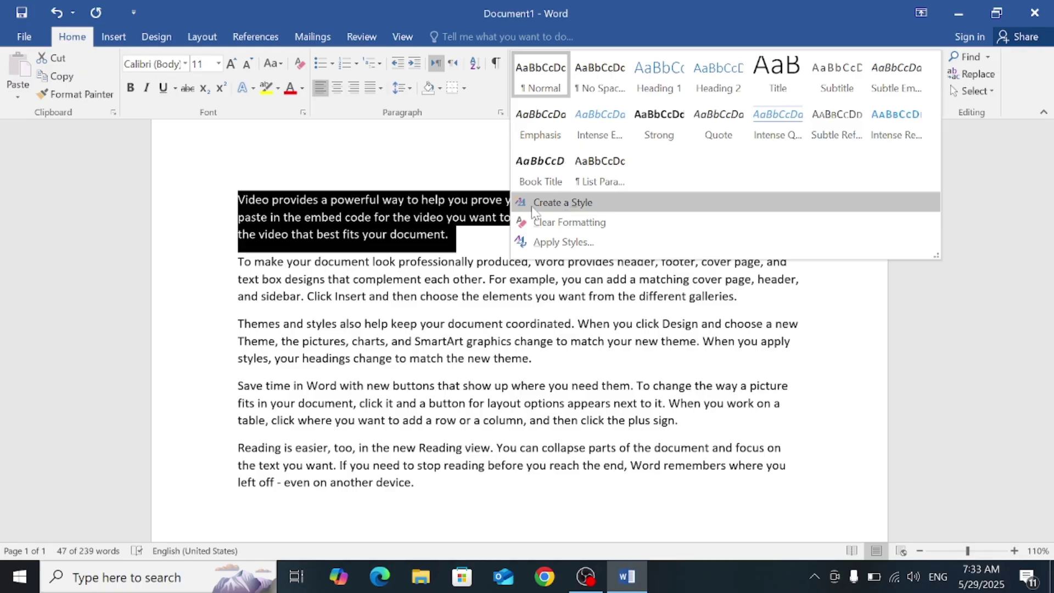
{"action": "left_click", "coordinate": [565, 209]}
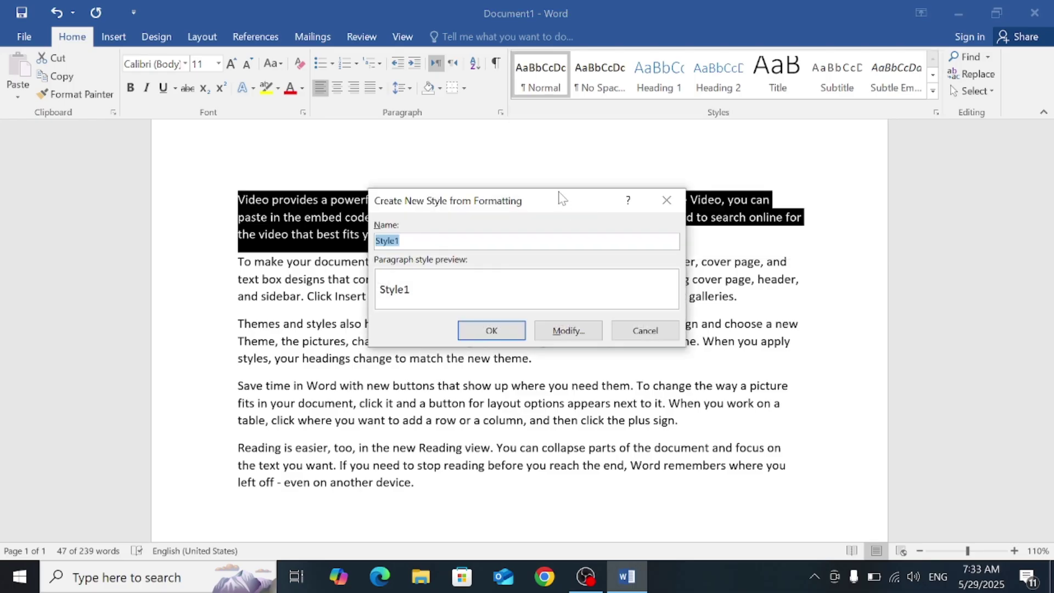
{"action": "left_click_drag", "start_coordinate": [560, 199], "coordinate": [655, 93]}
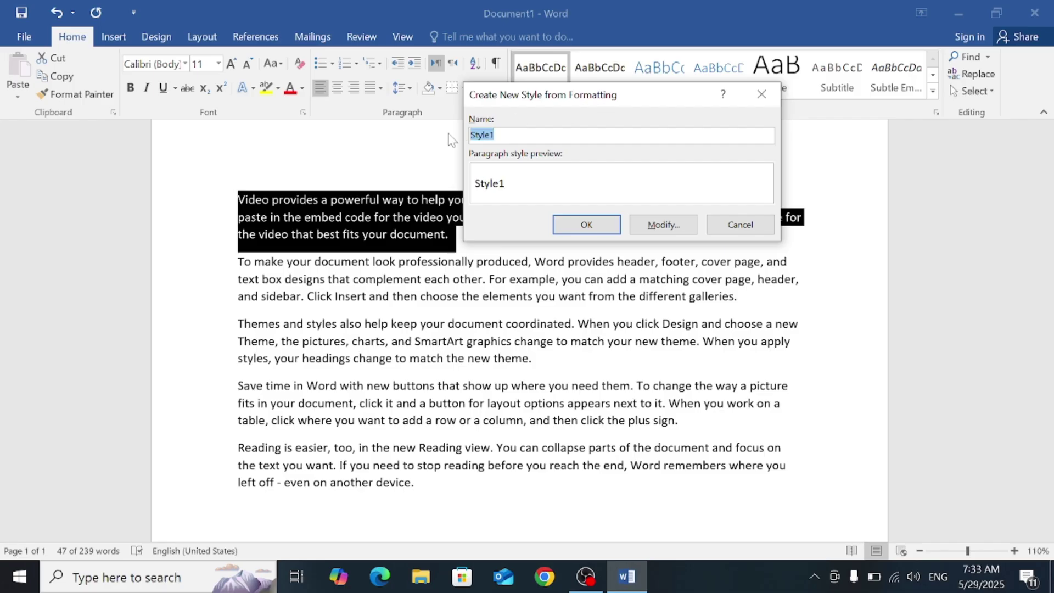
{"action": "key", "text": "BackSpace"}
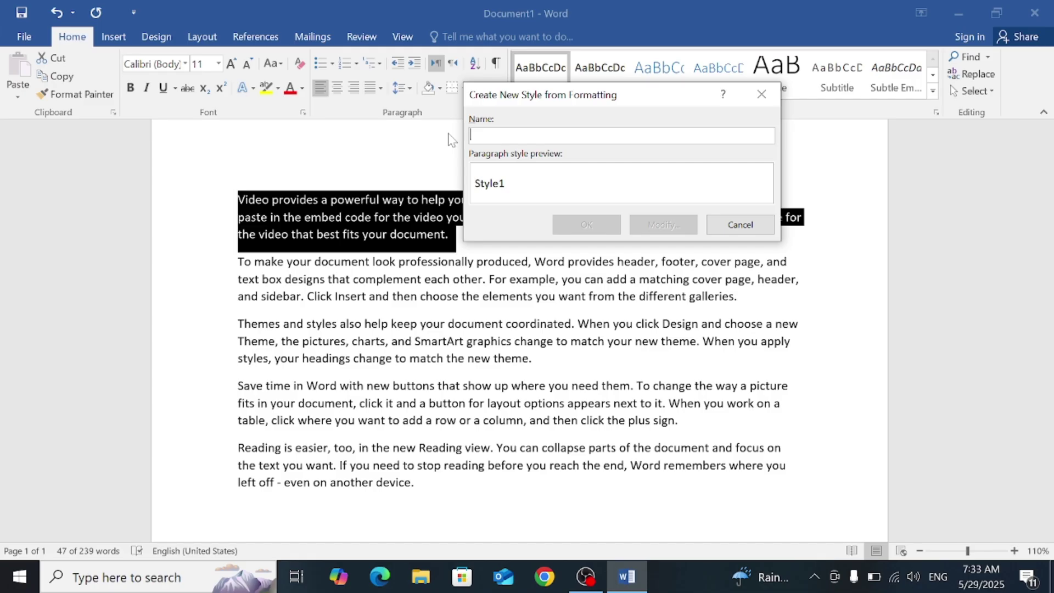
{"action": "type", "text": "School"}
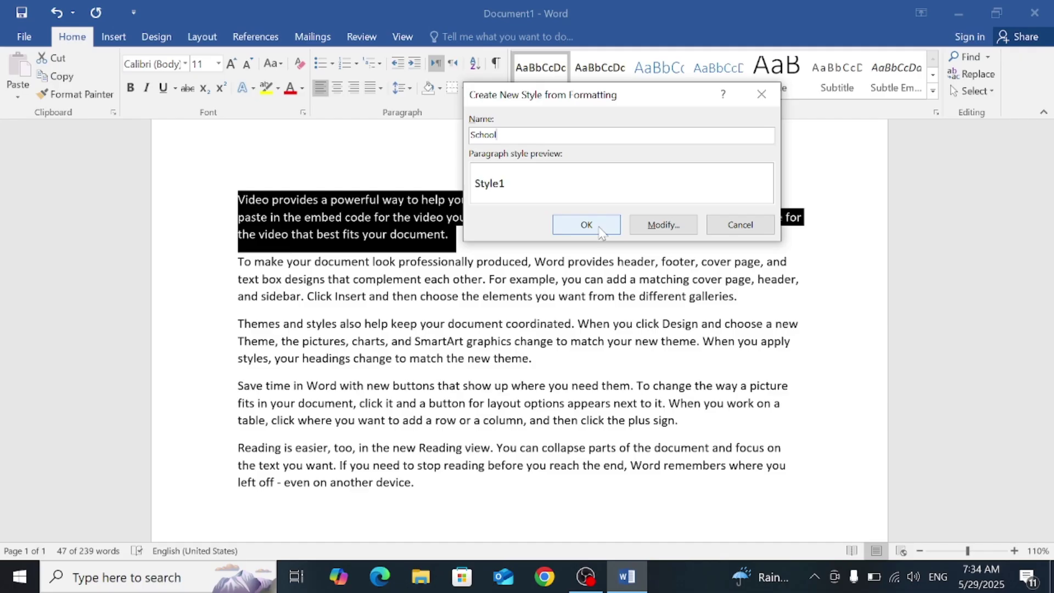
Step: Format the School style as Times New Roman (Headings CS), 18 pt, bold, underlined and red, and save it
{"action": "left_click", "coordinate": [660, 230]}
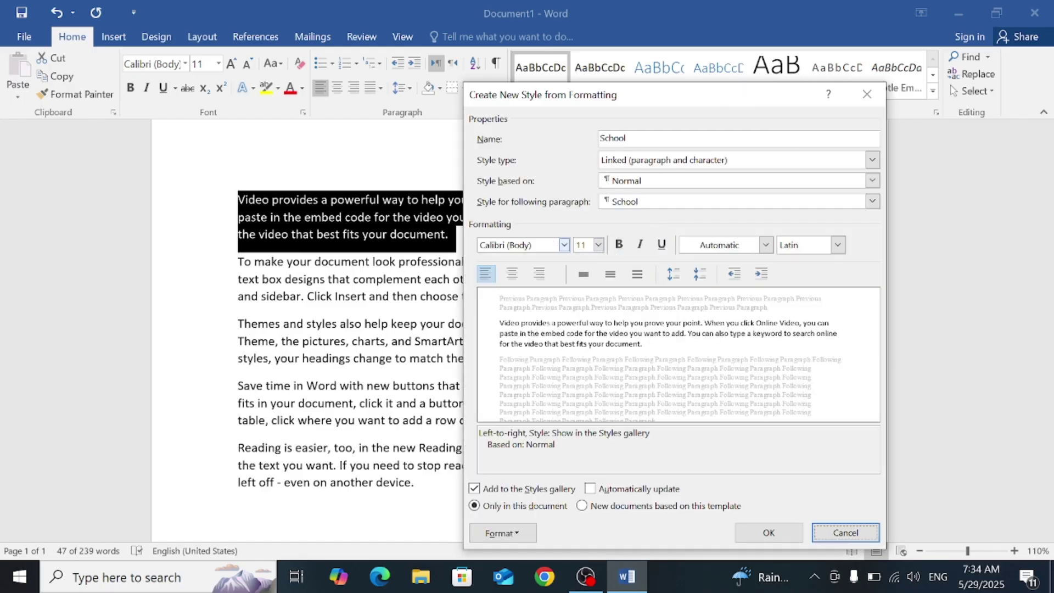
{"action": "left_click", "coordinate": [563, 246]}
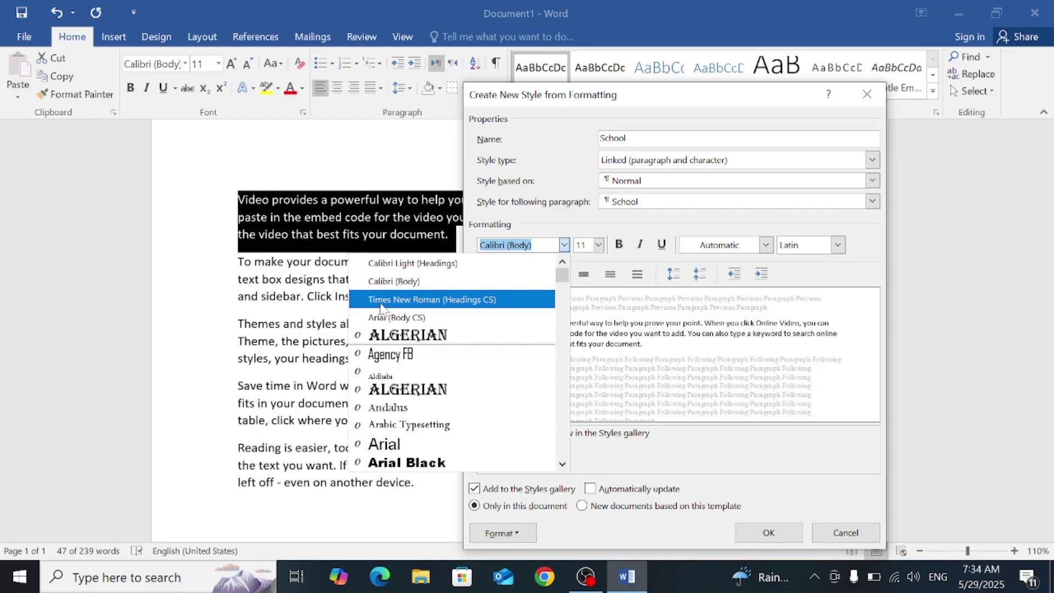
{"action": "left_click", "coordinate": [422, 305]}
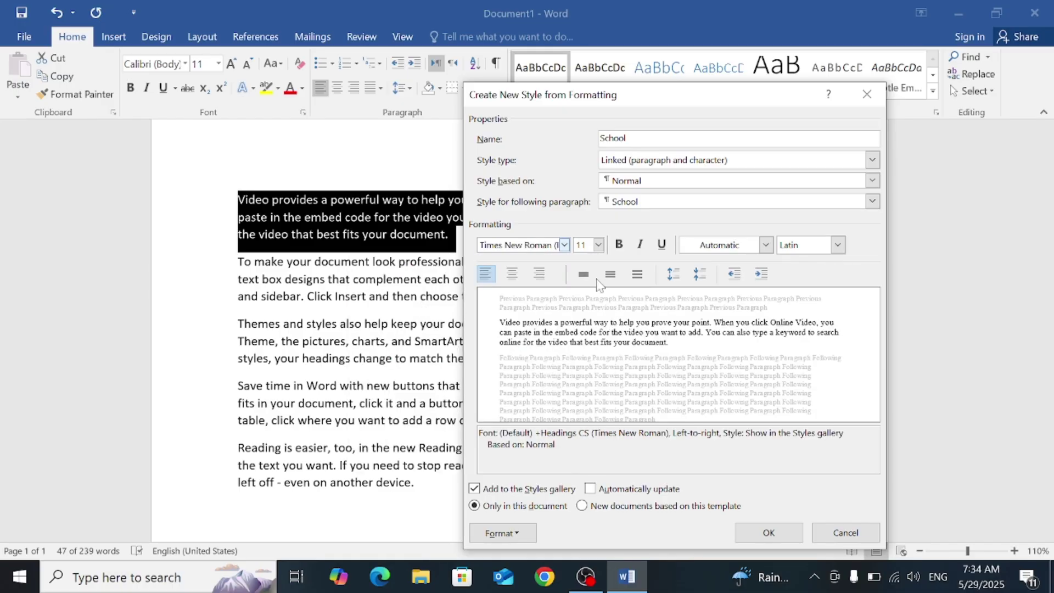
{"action": "left_click", "coordinate": [598, 245]}
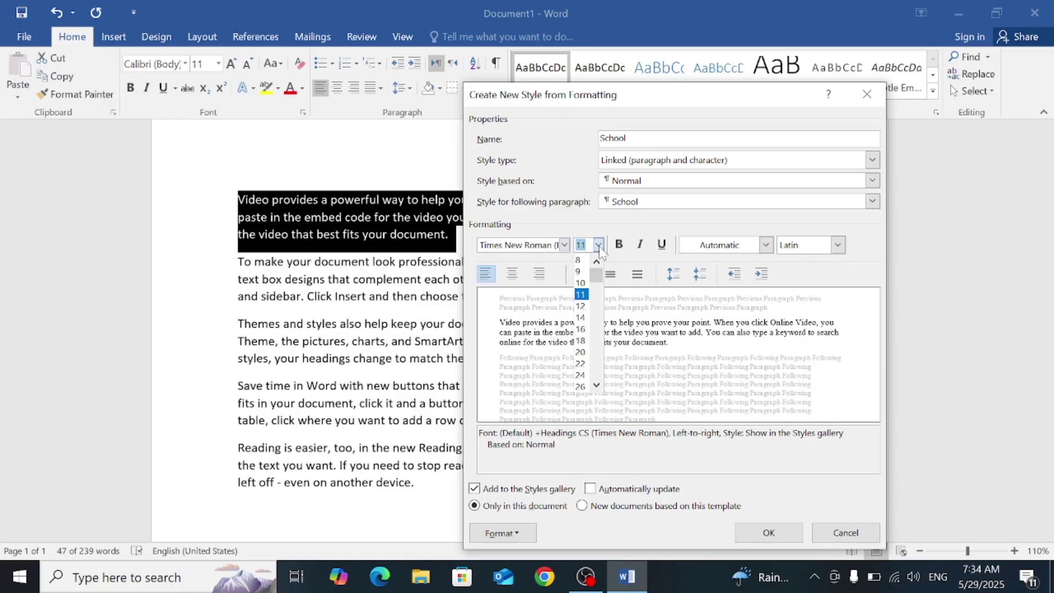
{"action": "left_click", "coordinate": [580, 341]}
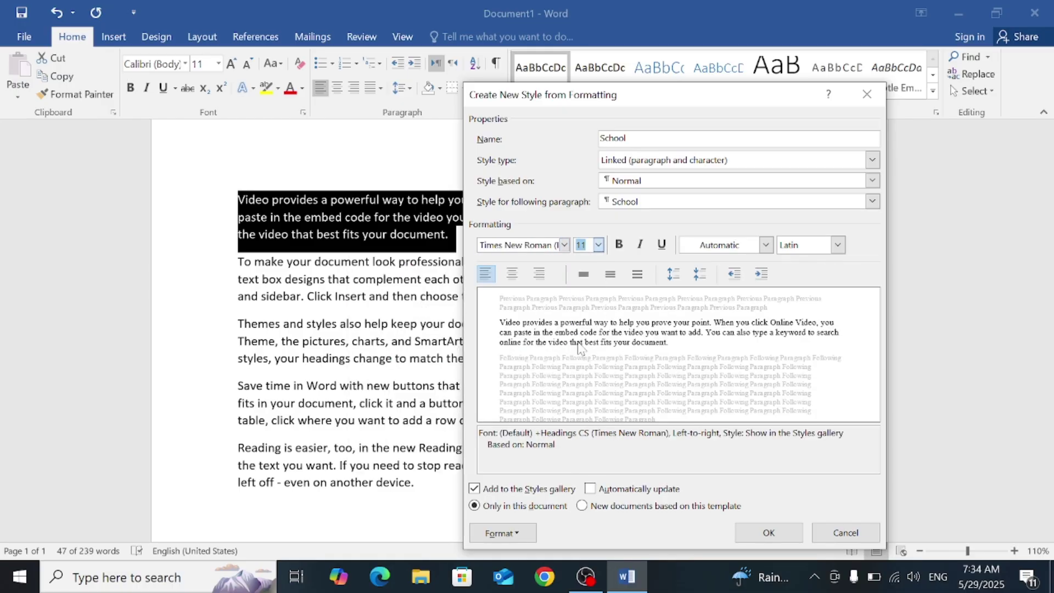
{"action": "left_click", "coordinate": [620, 244]}
{"action": "left_click", "coordinate": [662, 246]}
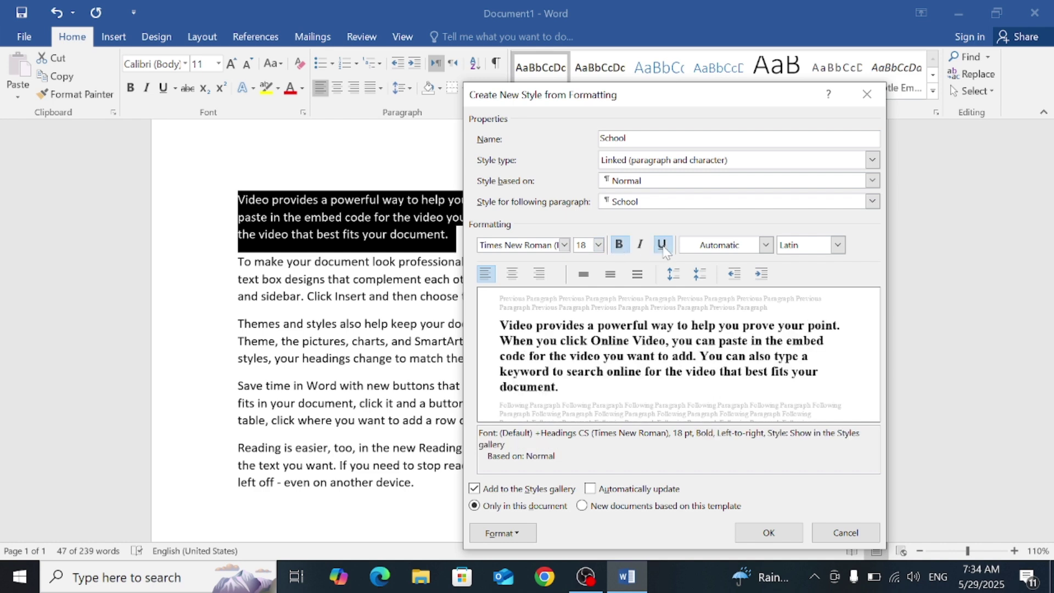
{"action": "left_click", "coordinate": [765, 246]}
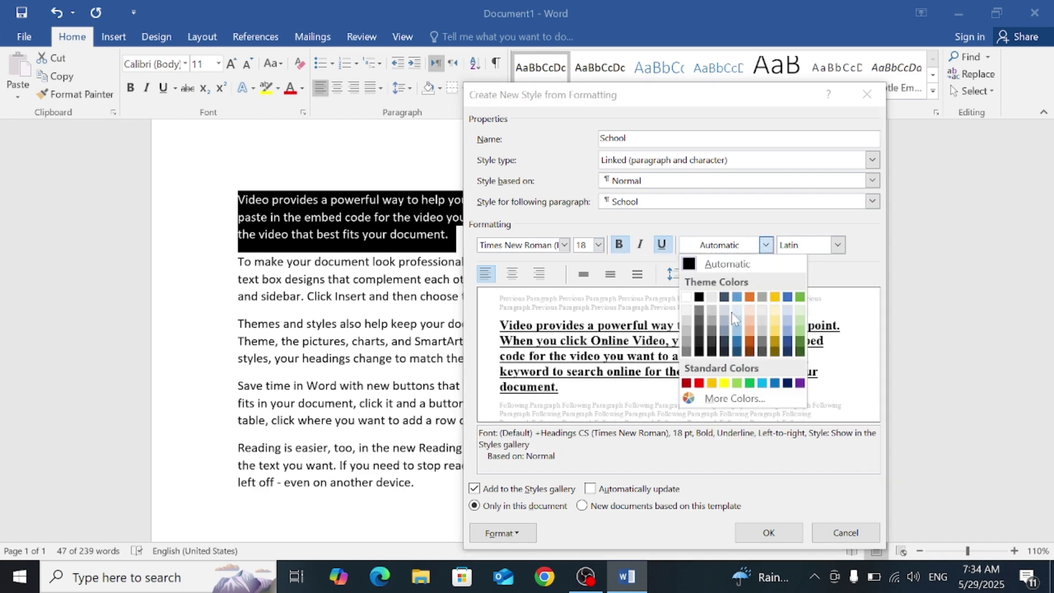
{"action": "left_click", "coordinate": [699, 383]}
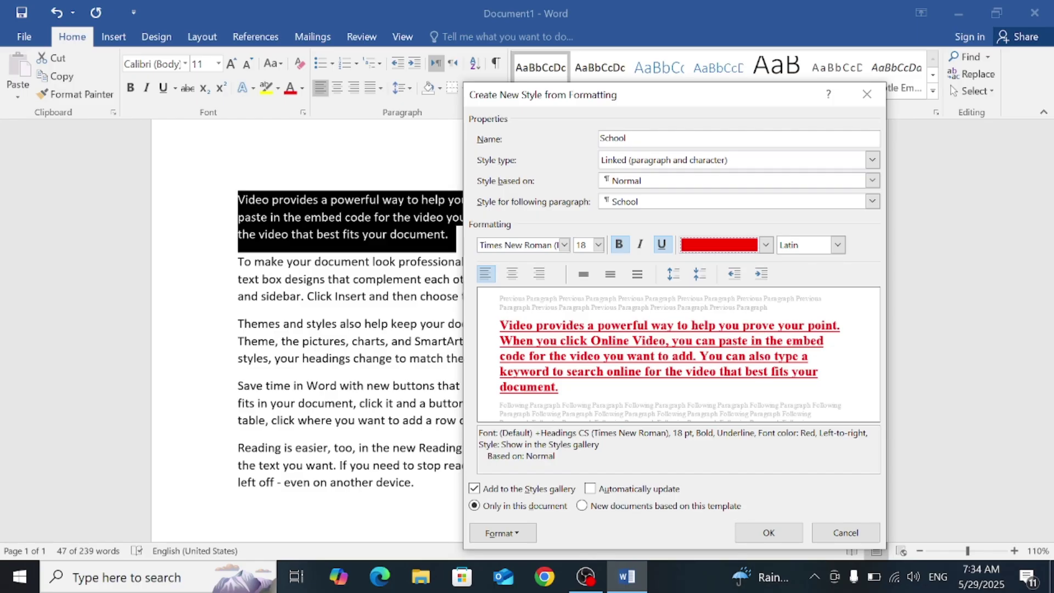
{"action": "left_click", "coordinate": [769, 540]}
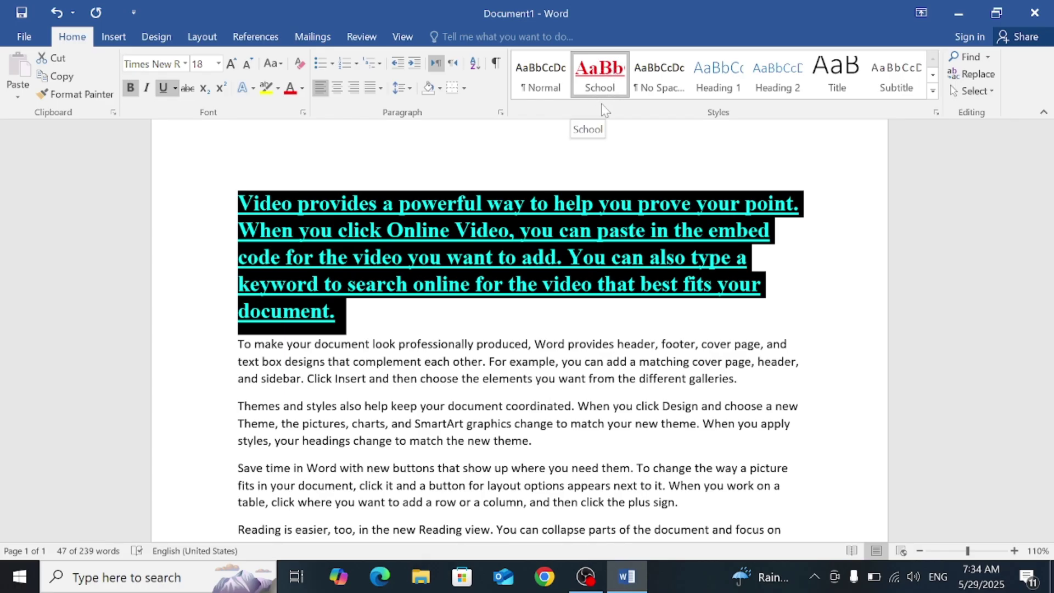
Step: Apply the School style to the third paragraph, the one starting with "Themes and styles"
{"action": "left_click", "coordinate": [389, 330]}
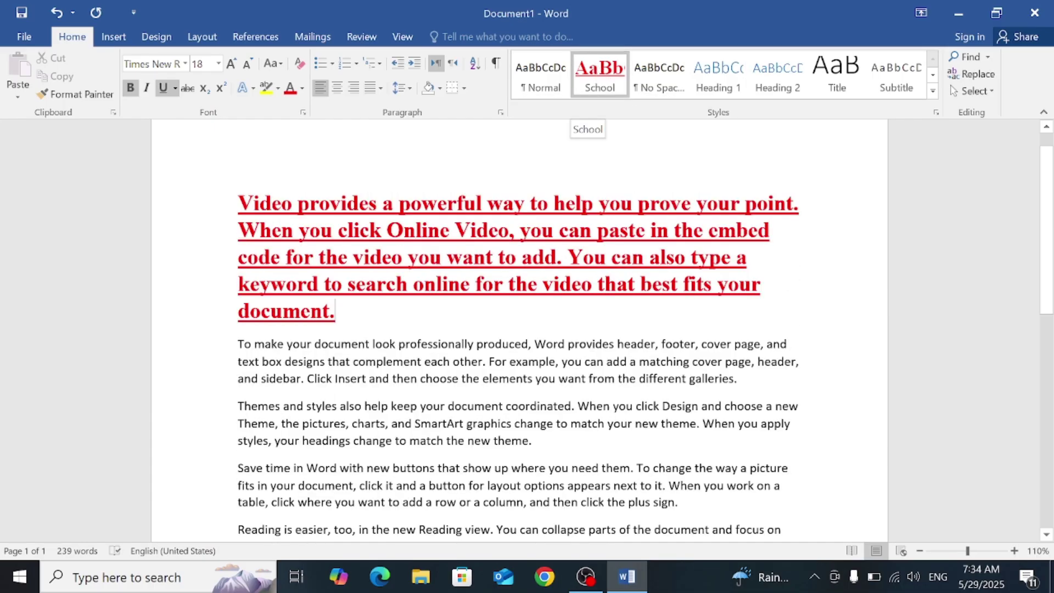
{"action": "left_click_drag", "start_coordinate": [238, 405], "coordinate": [537, 450]}
{"action": "left_click", "coordinate": [600, 75]}
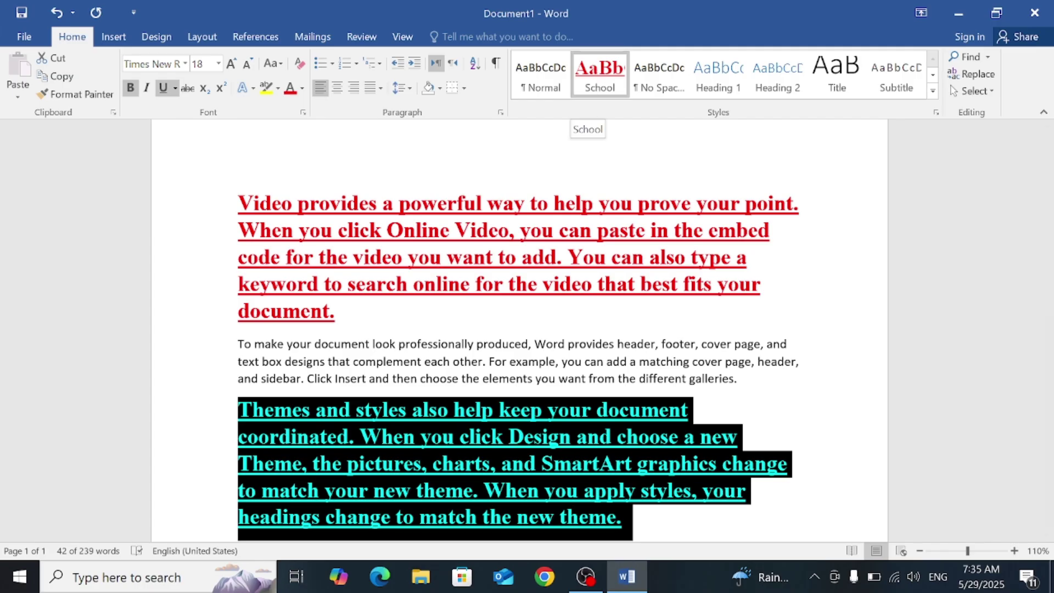
Step: Clear the formatting of the third paragraph and of the first paragraph
{"action": "left_click", "coordinate": [933, 95]}
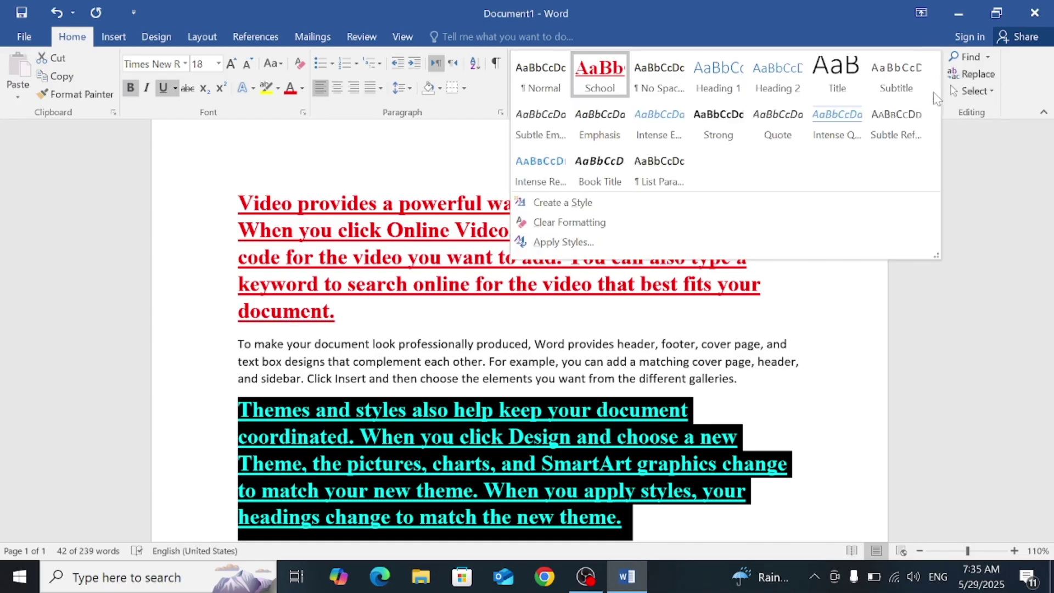
{"action": "left_click", "coordinate": [569, 222]}
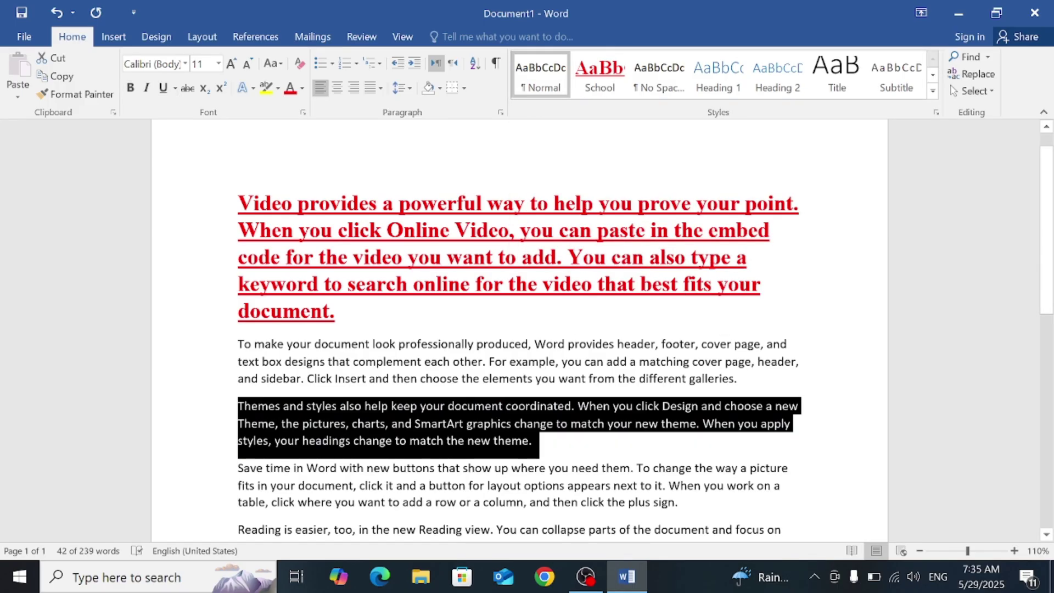
{"action": "left_click_drag", "start_coordinate": [336, 312], "coordinate": [238, 203]}
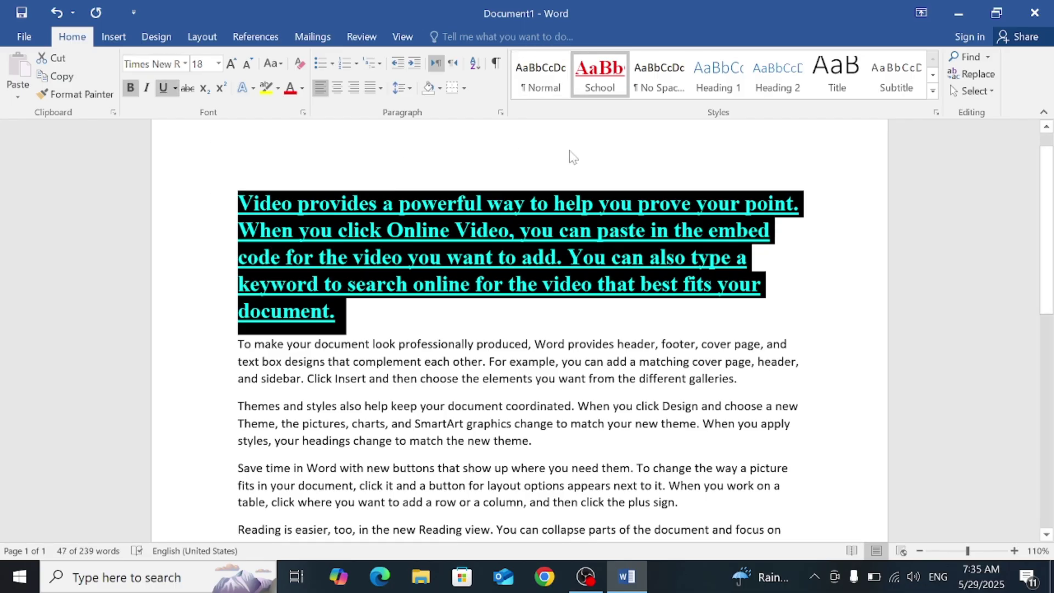
{"action": "left_click", "coordinate": [933, 92]}
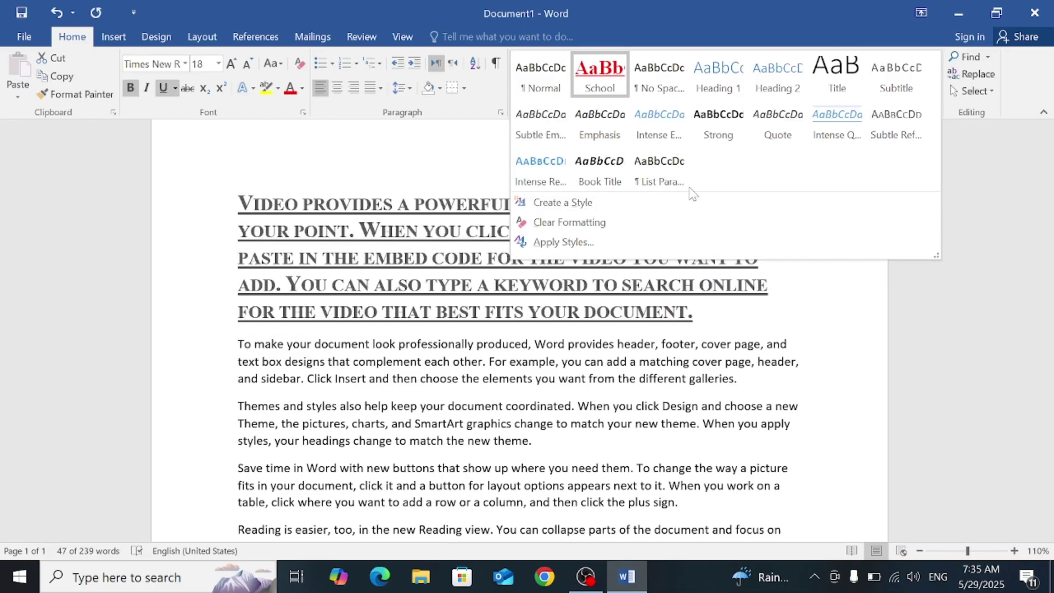
{"action": "left_click", "coordinate": [590, 229]}
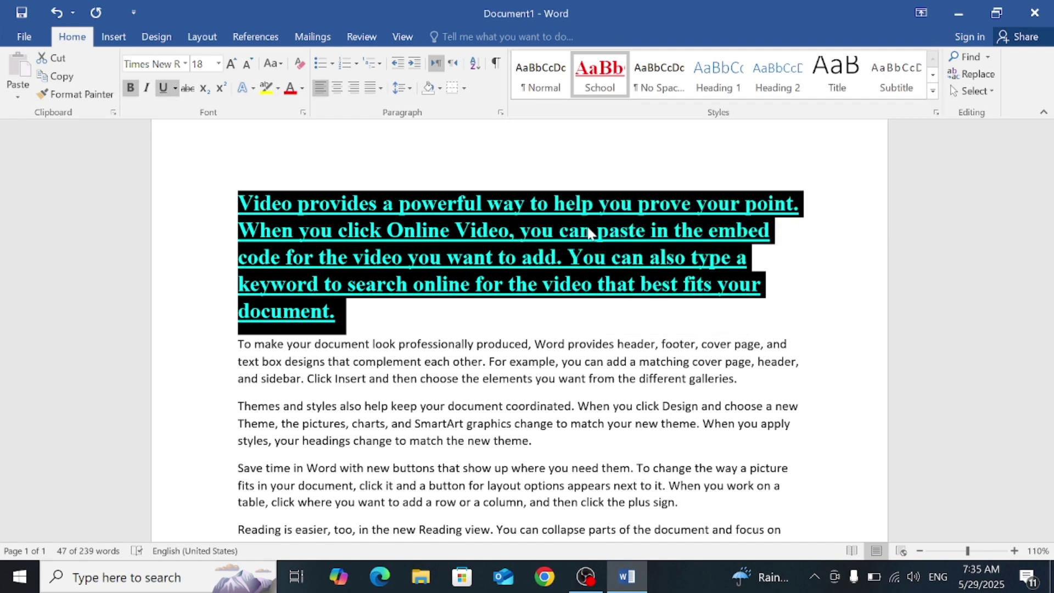
Step: Remove the School style from the style gallery
{"action": "left_click", "coordinate": [496, 261]}
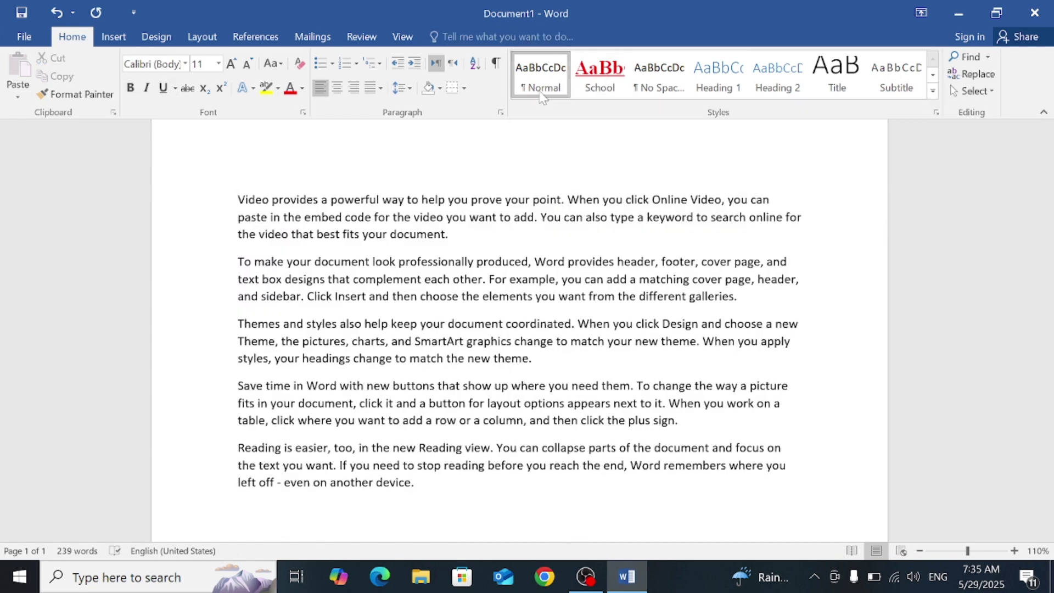
{"action": "left_click", "coordinate": [602, 82]}
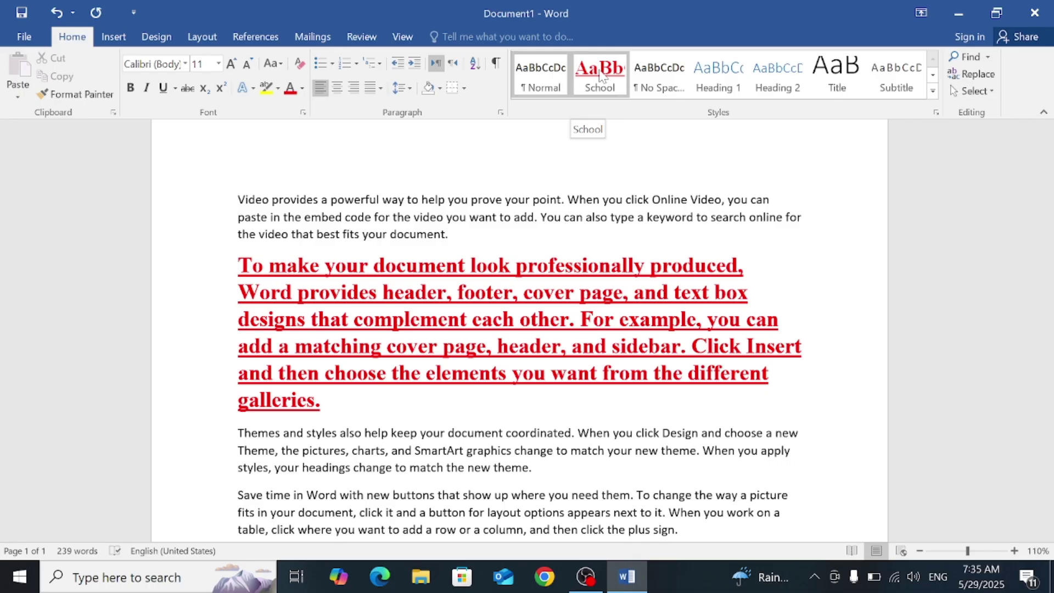
{"action": "right_click", "coordinate": [601, 77]}
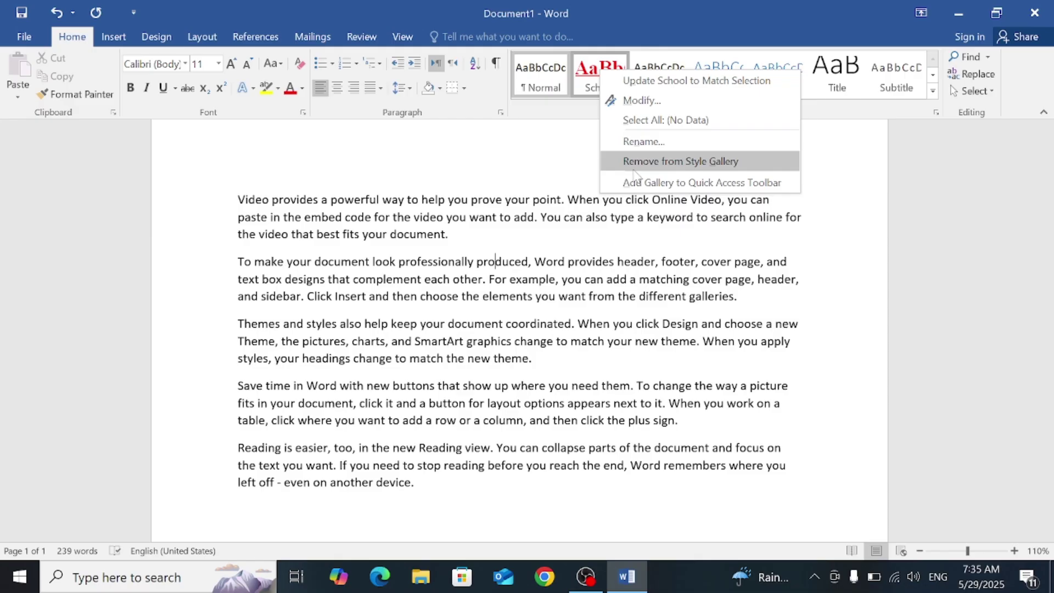
{"action": "left_click", "coordinate": [696, 170]}
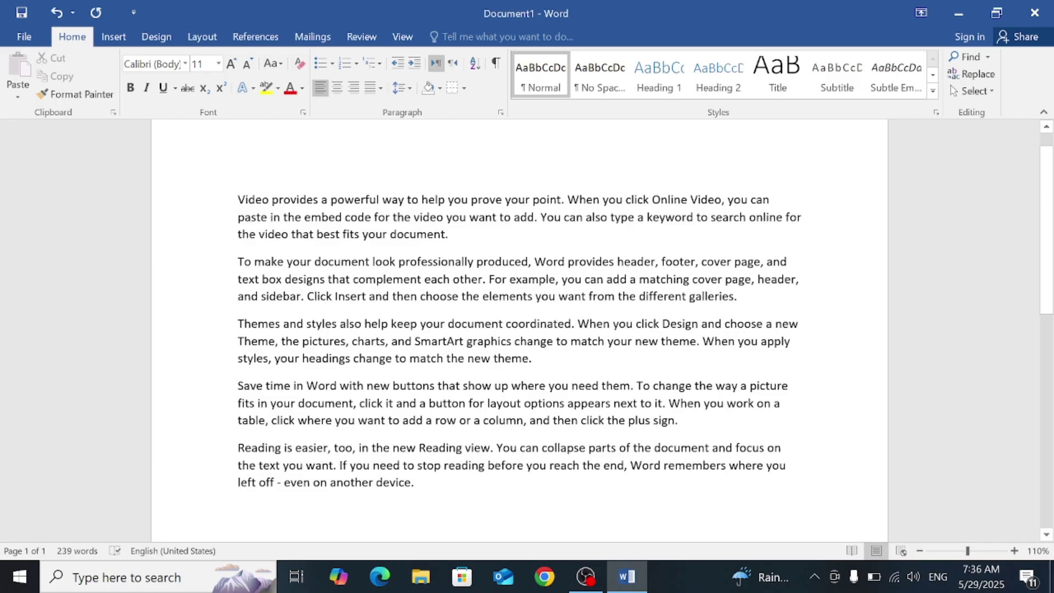
Step: Search the document for the word "Video", taken from the start of the first paragraph
{"action": "double_click", "coordinate": [250, 199]}
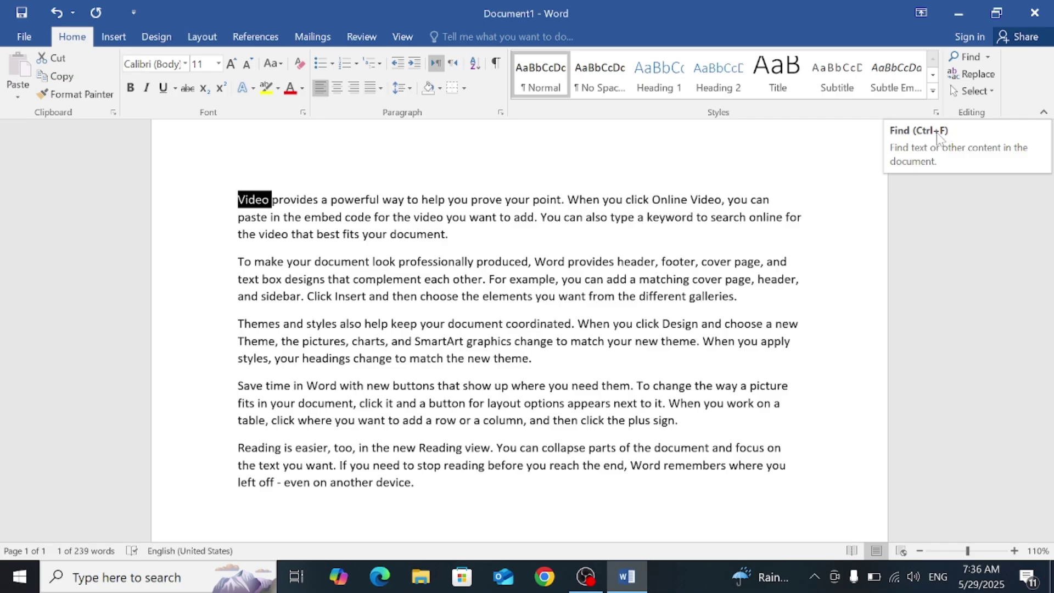
{"action": "left_click", "coordinate": [989, 60]}
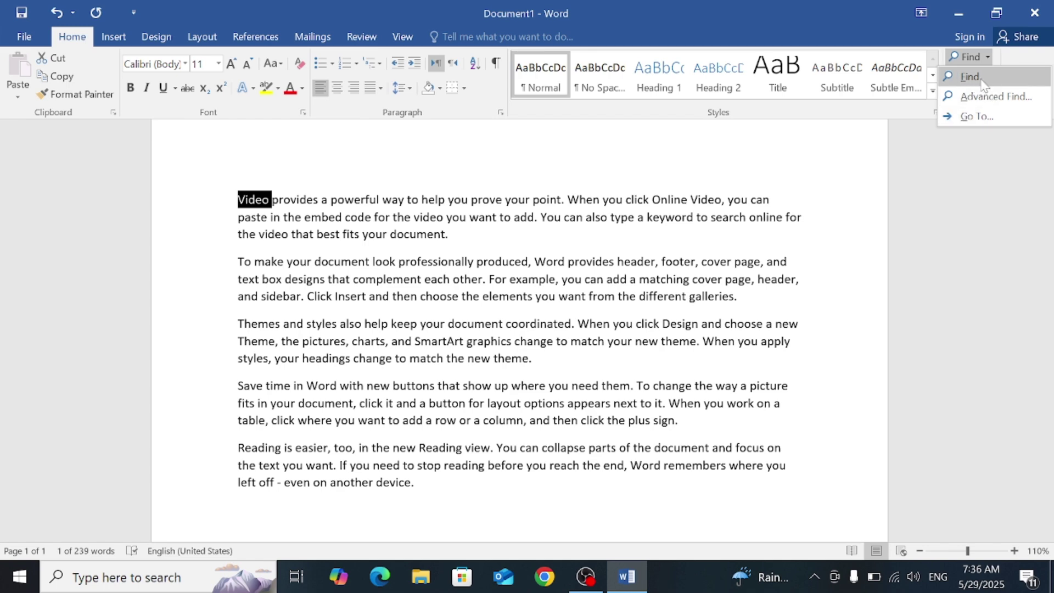
{"action": "left_click", "coordinate": [981, 82]}
Step: Try to paste the copied word "Video" over the first word of the opening paragraph, and undo the paste
{"action": "key", "text": "ctrl+c"}
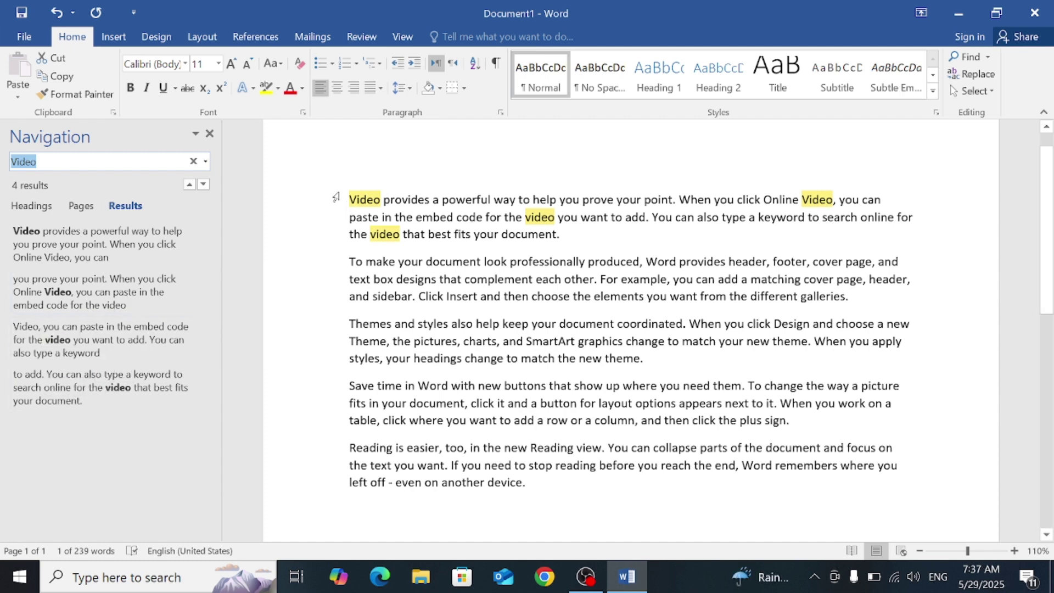
{"action": "double_click", "coordinate": [364, 203]}
{"action": "key", "text": "ctrl+v"}
{"action": "double_click", "coordinate": [375, 205]}
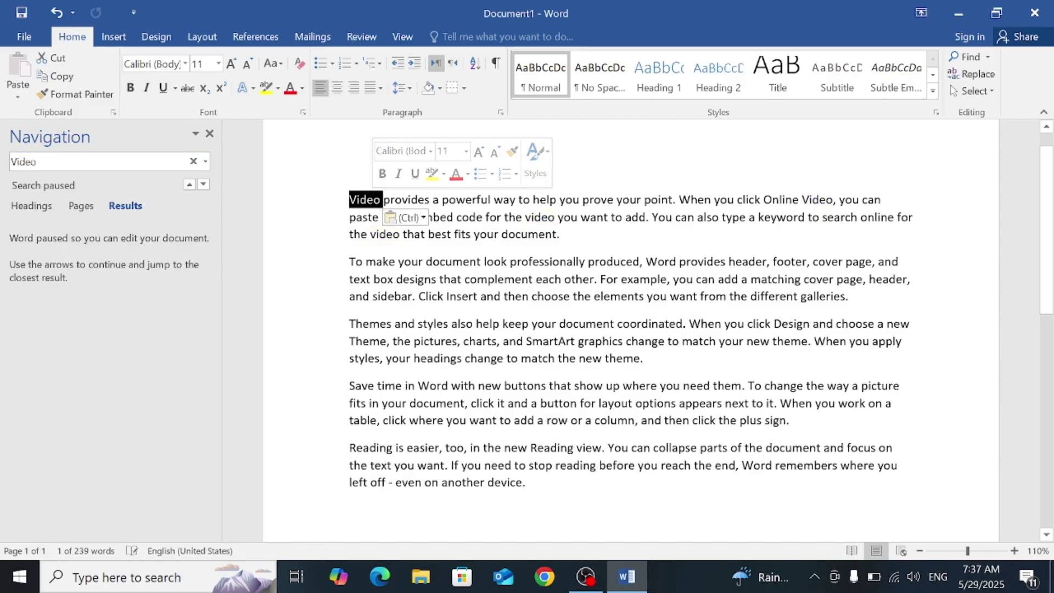
{"action": "key", "text": "ctrl+z"}
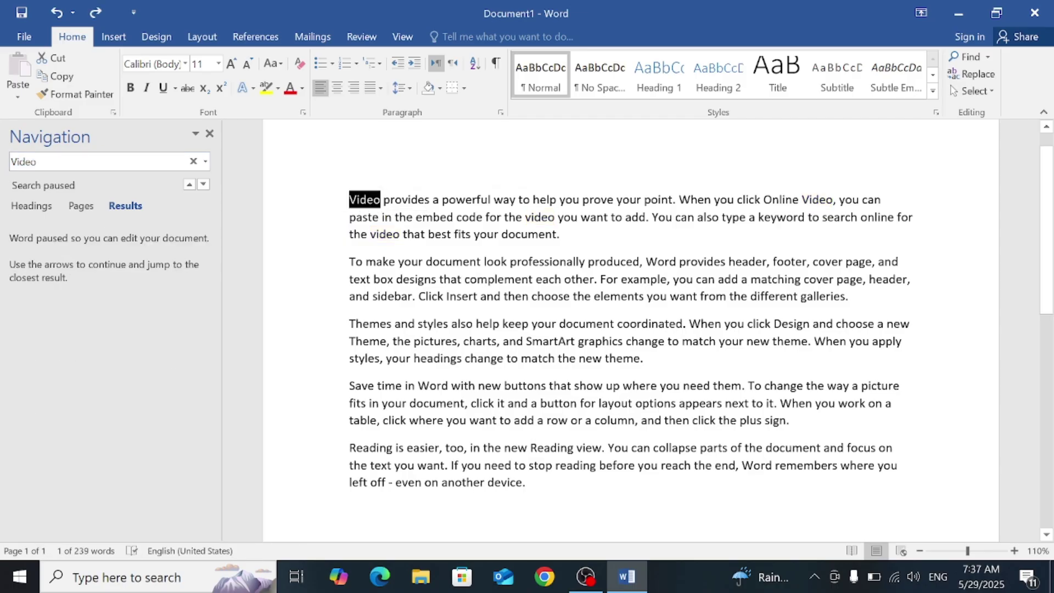
{"action": "key", "text": "Right"}
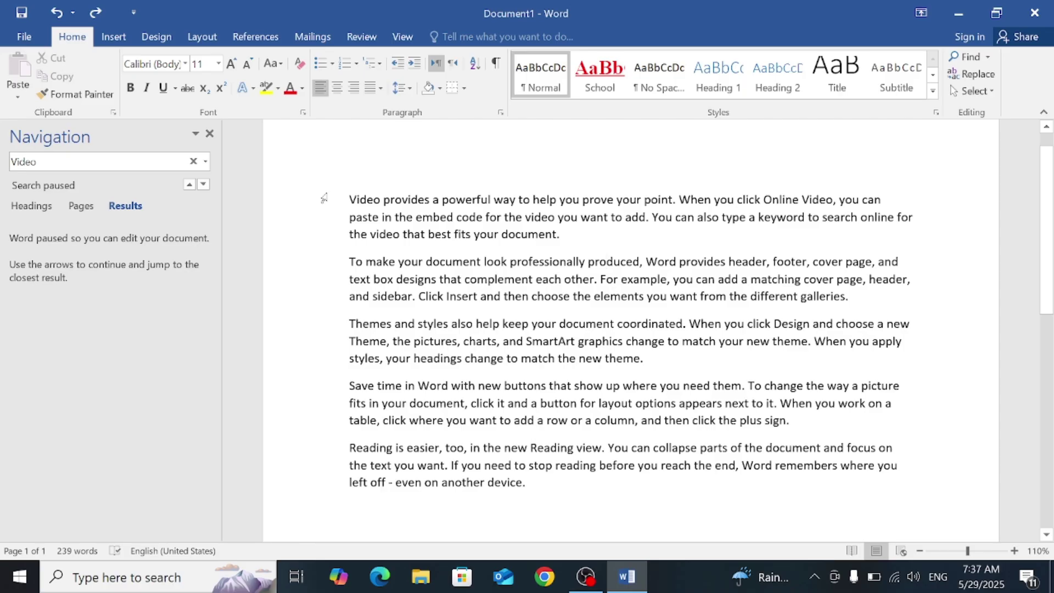
Step: Search the document for the word "document" taken from the end of the first paragraph, and close the search results
{"action": "left_click", "coordinate": [209, 134]}
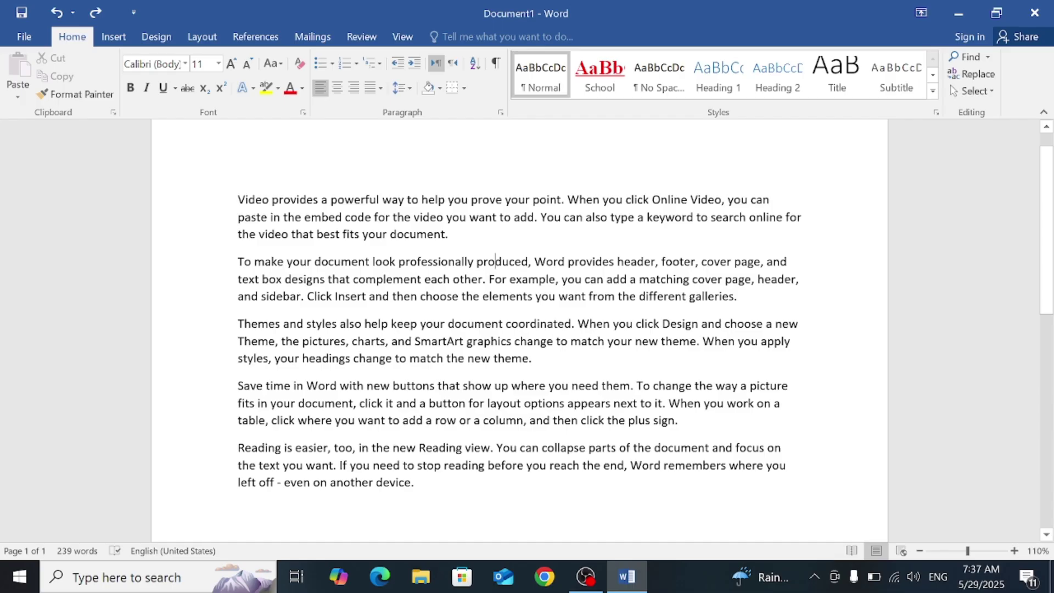
{"action": "double_click", "coordinate": [417, 235]}
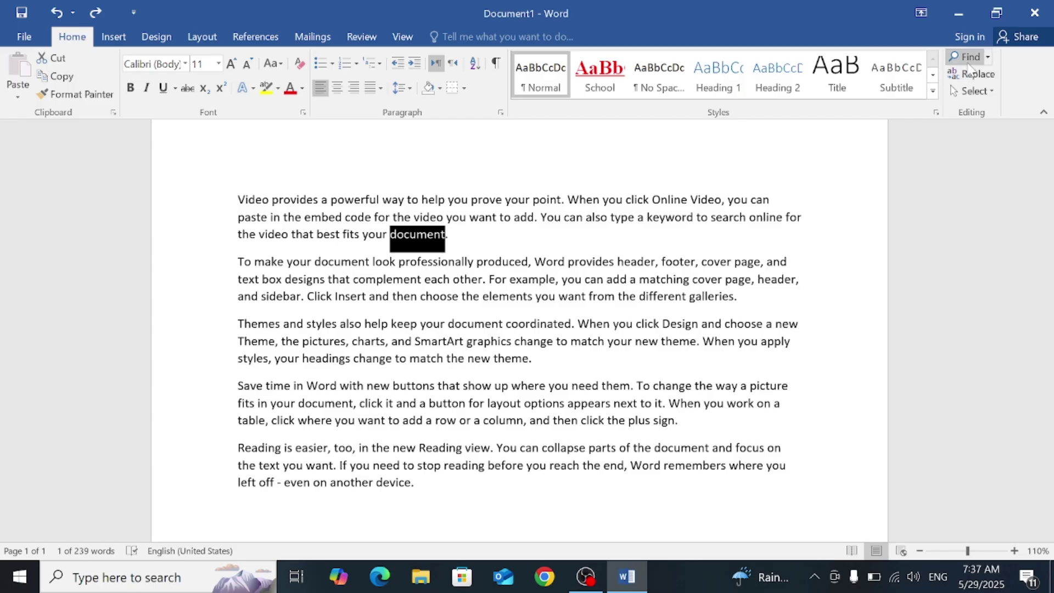
{"action": "left_click", "coordinate": [967, 57]}
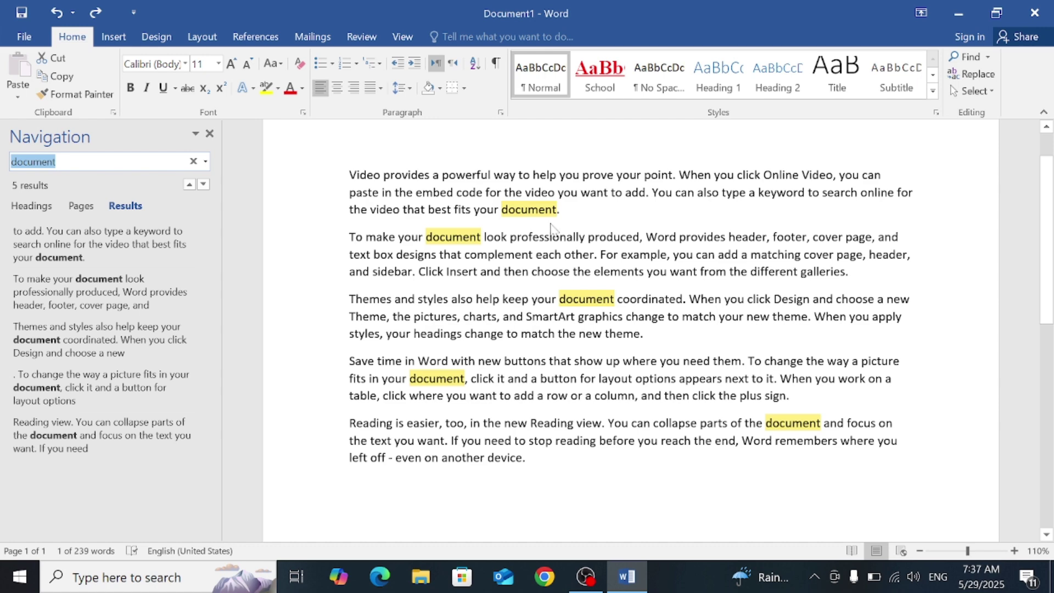
{"action": "left_click", "coordinate": [209, 134]}
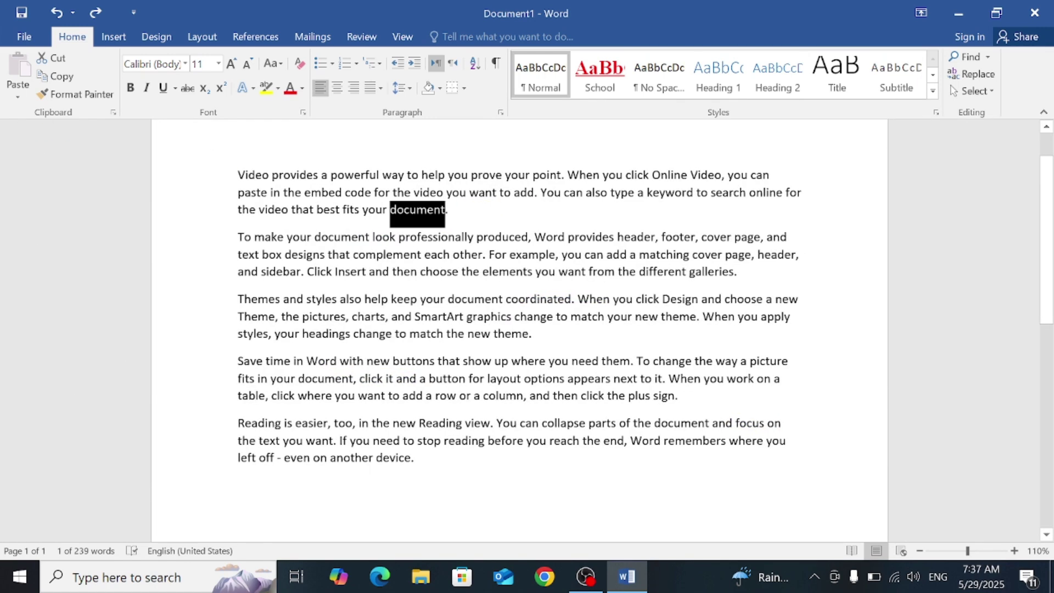
Step: Use Advanced Find to step through the following occurrences of "document" down to the last paragraph
{"action": "left_click", "coordinate": [986, 56]}
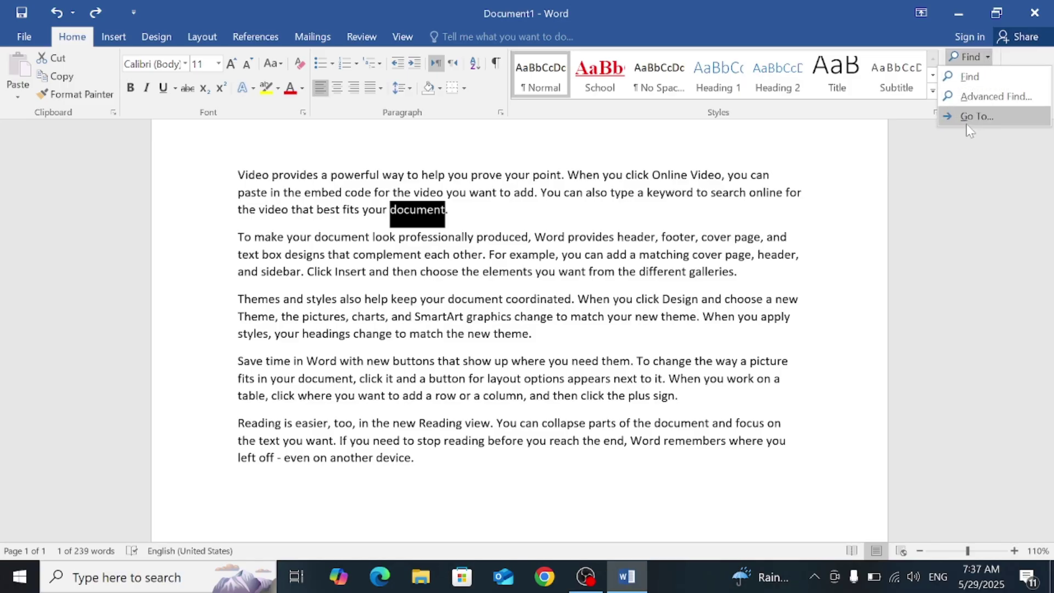
{"action": "left_click", "coordinate": [994, 99]}
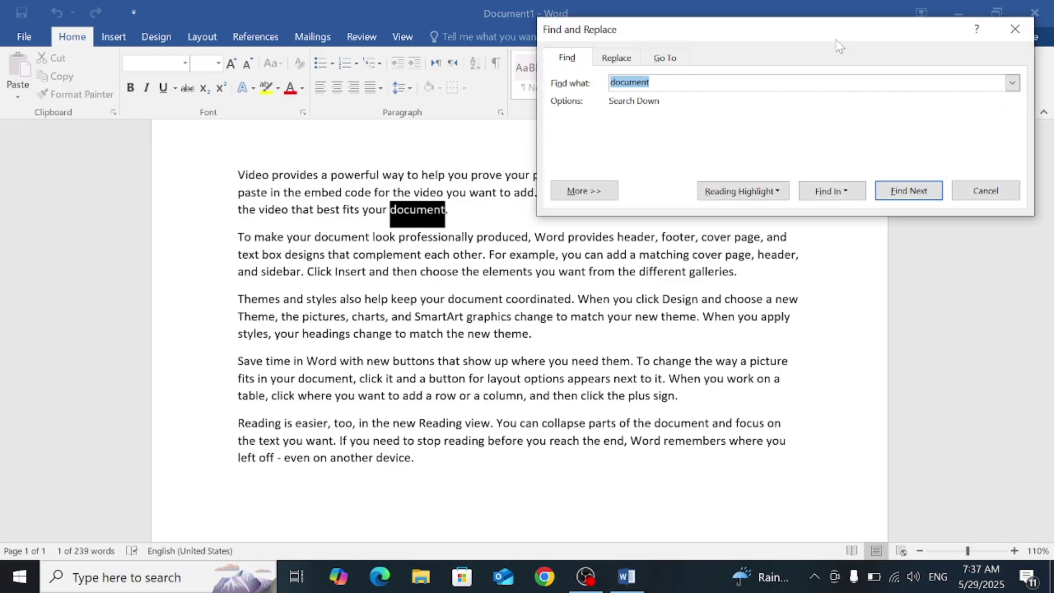
{"action": "left_click_drag", "start_coordinate": [830, 98], "coordinate": [829, 55]}
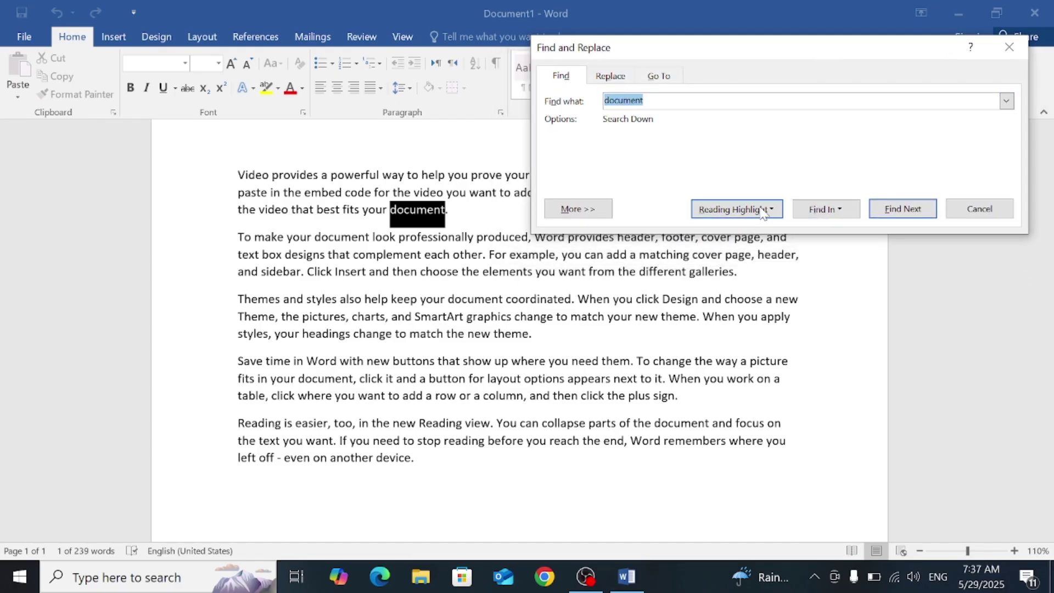
{"action": "left_click", "coordinate": [893, 214]}
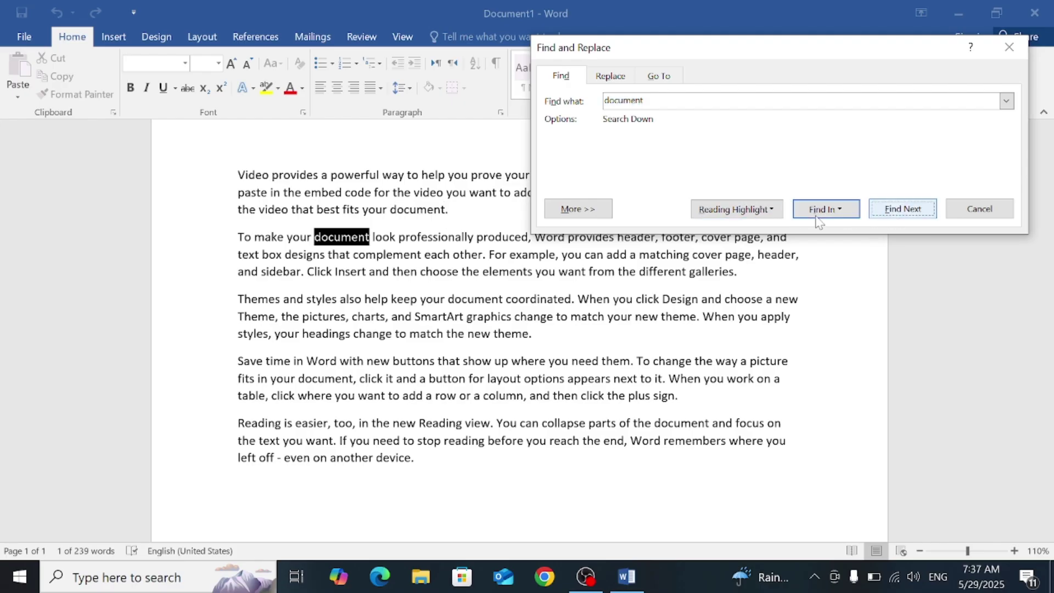
{"action": "left_click", "coordinate": [901, 211]}
{"action": "left_click", "coordinate": [901, 211]}
{"action": "left_click", "coordinate": [900, 211]}
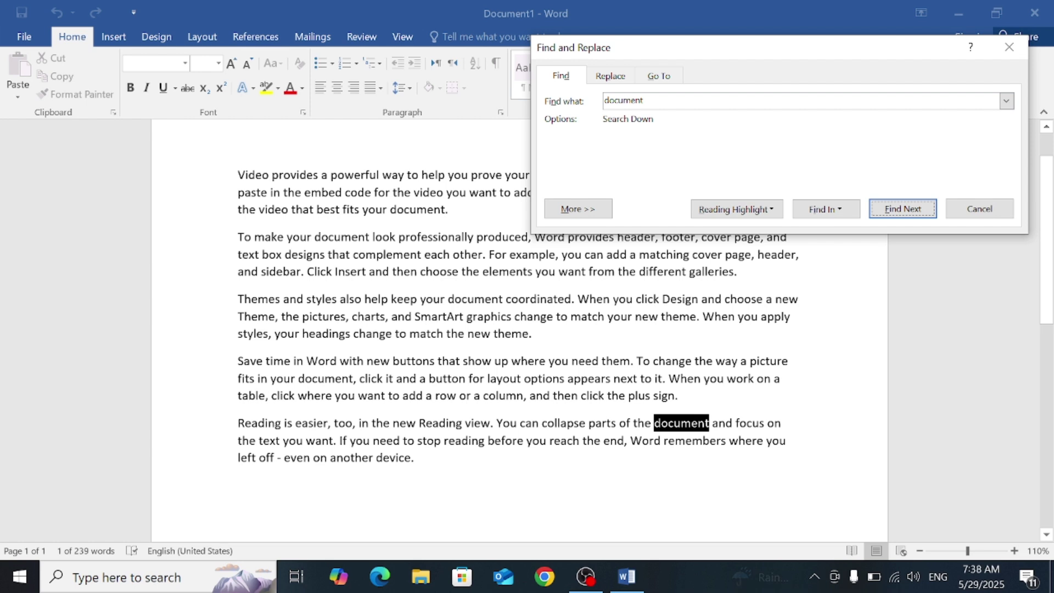
{"action": "left_click", "coordinate": [980, 212]}
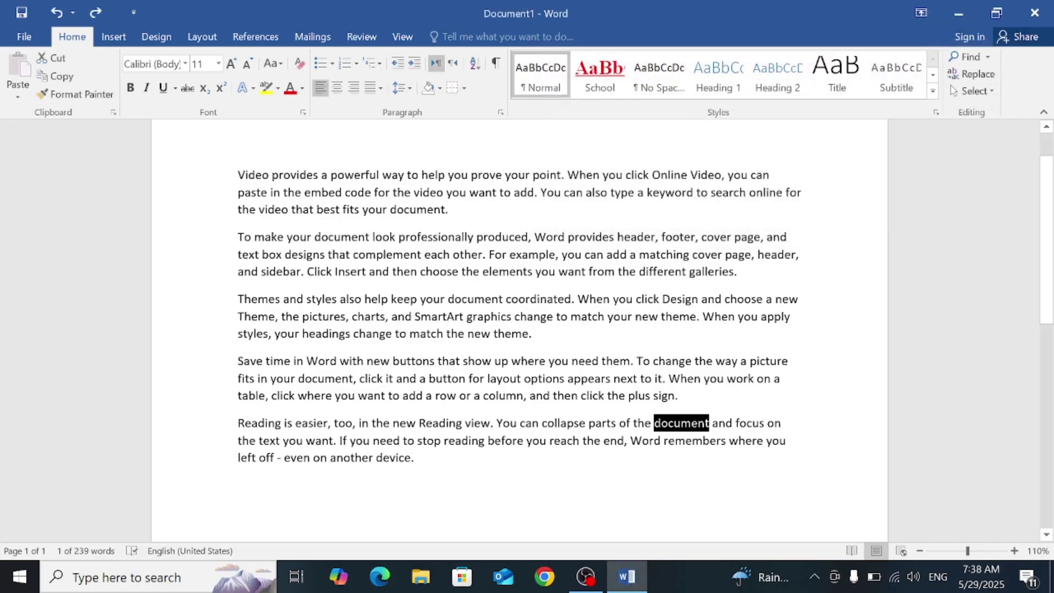
Step: Copy the entire document text and paste it repeatedly until the document fills 15 pages
{"action": "left_click", "coordinate": [988, 57]}
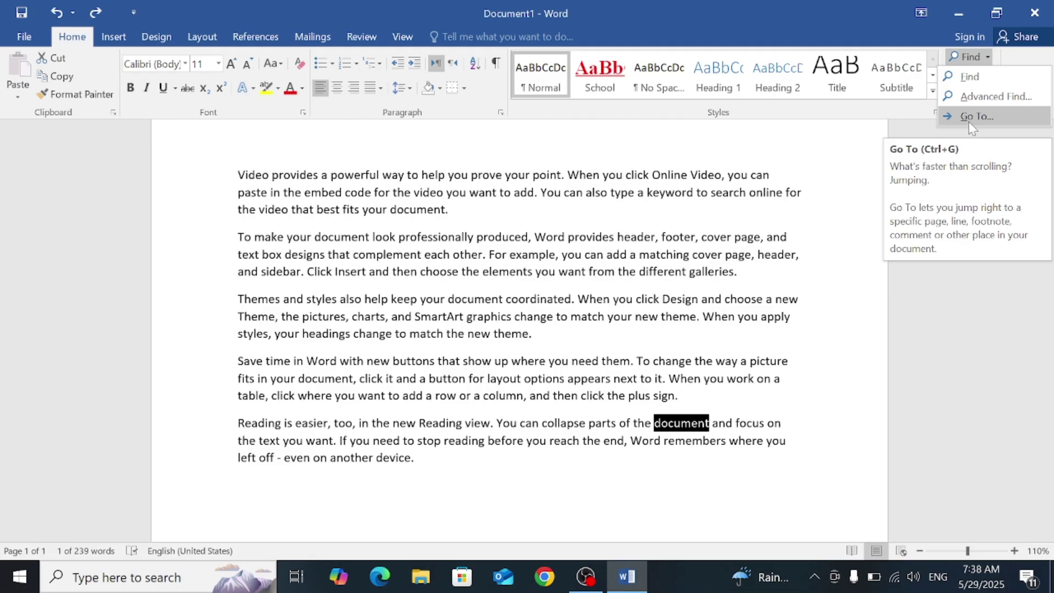
{"action": "left_click", "coordinate": [447, 209]}
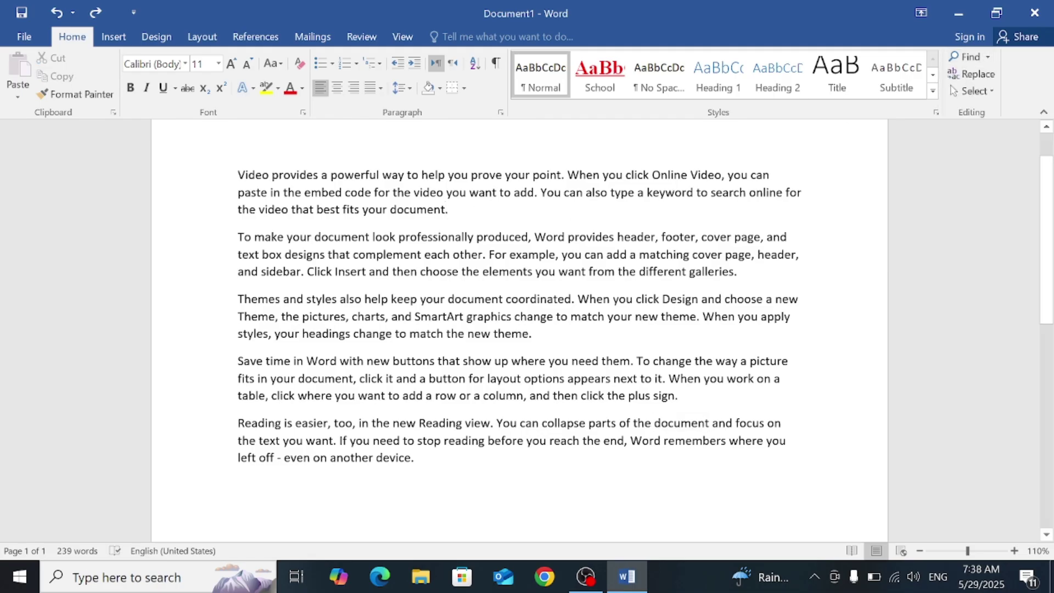
{"action": "key", "text": "ctrl+a"}
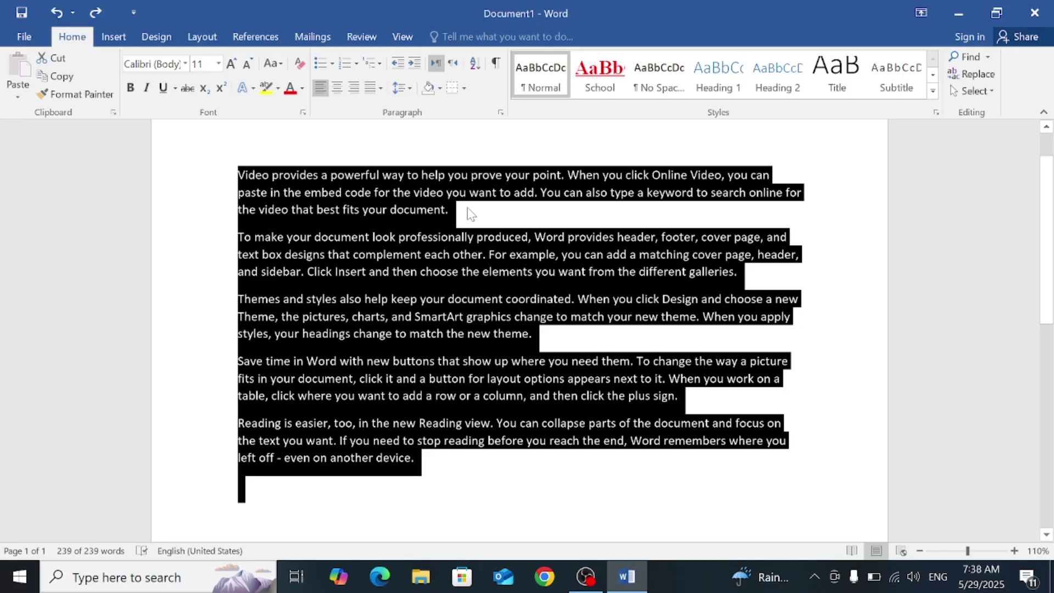
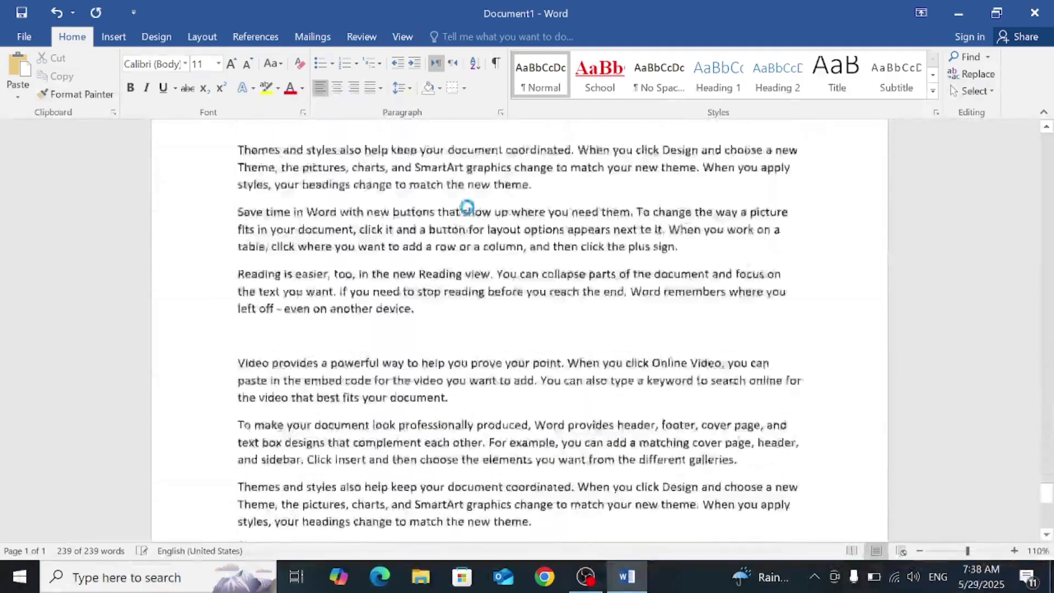
{"action": "key", "text": "ctrl+v"}
{"action": "key", "text": "ctrl+v"}
{"action": "key", "text": "ctrl+v"}
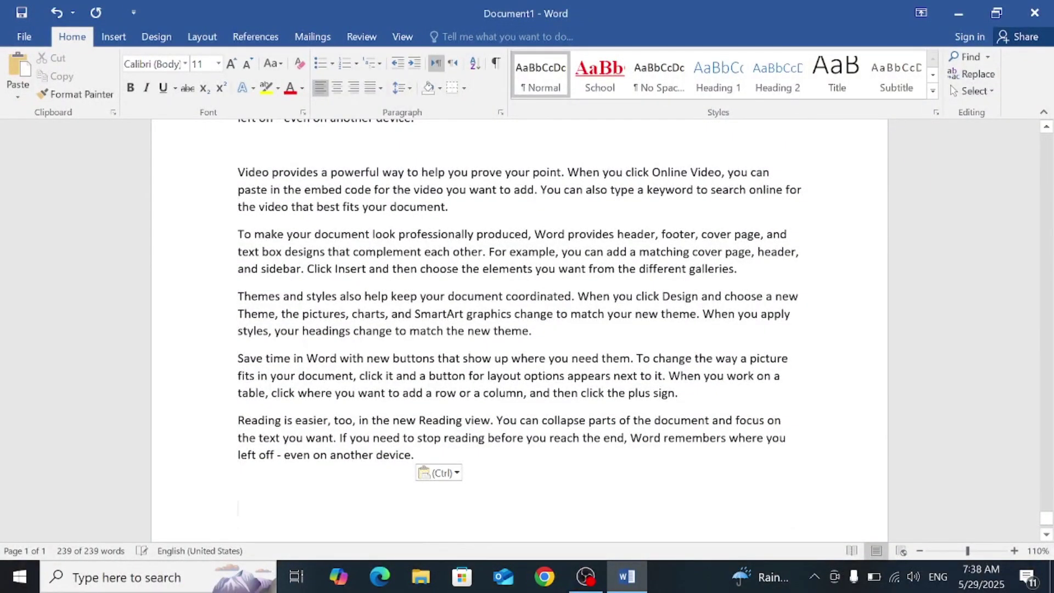
{"action": "key", "text": "Up"}
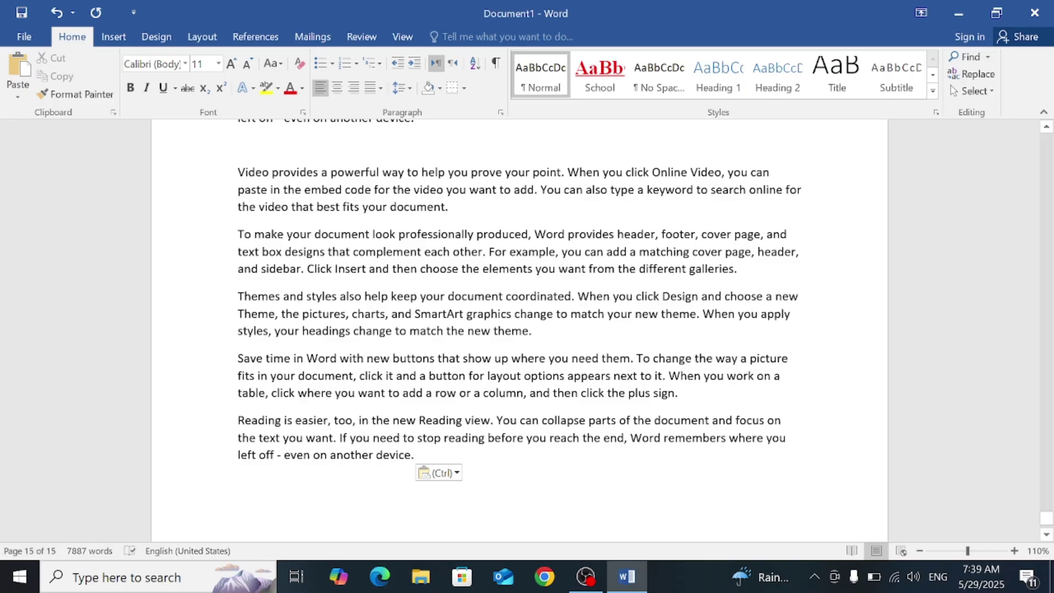
Step: Use Go To to jump to page 1, after trying the Line and Section targets
{"action": "left_click", "coordinate": [989, 60]}
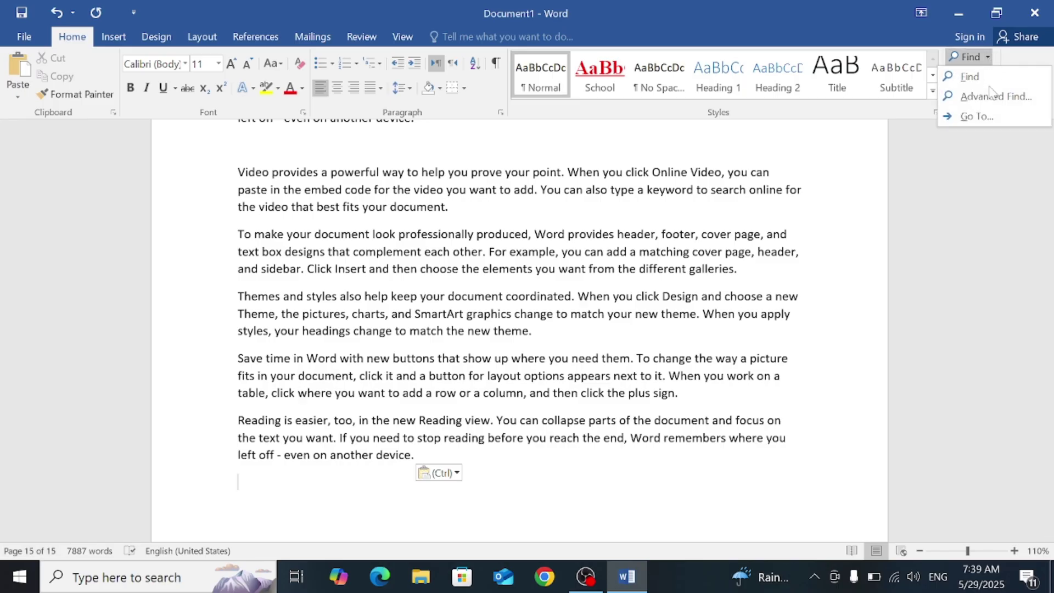
{"action": "left_click", "coordinate": [962, 120]}
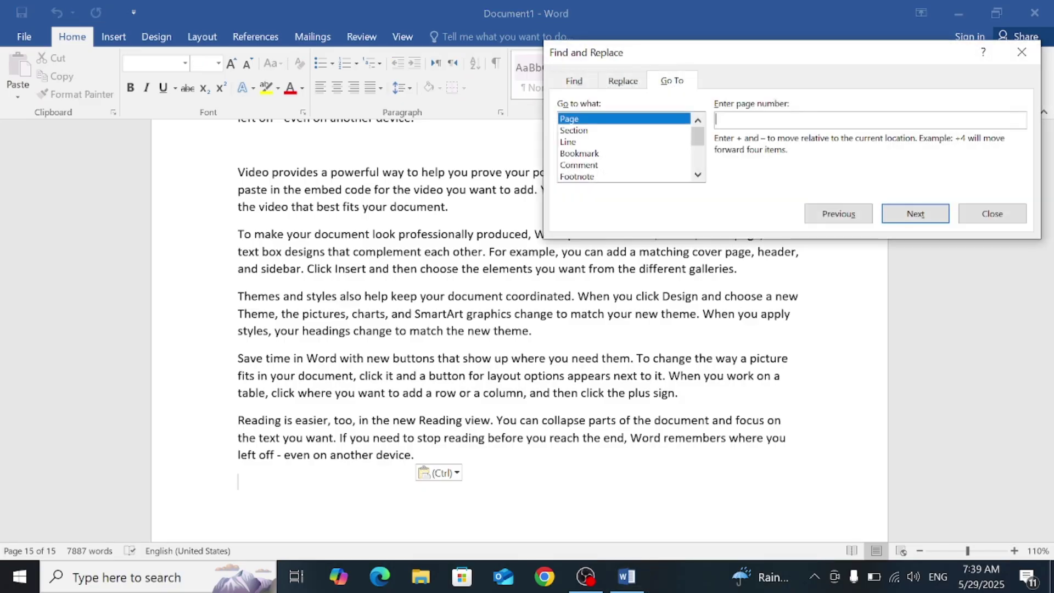
{"action": "left_click_drag", "start_coordinate": [801, 57], "coordinate": [574, 77]}
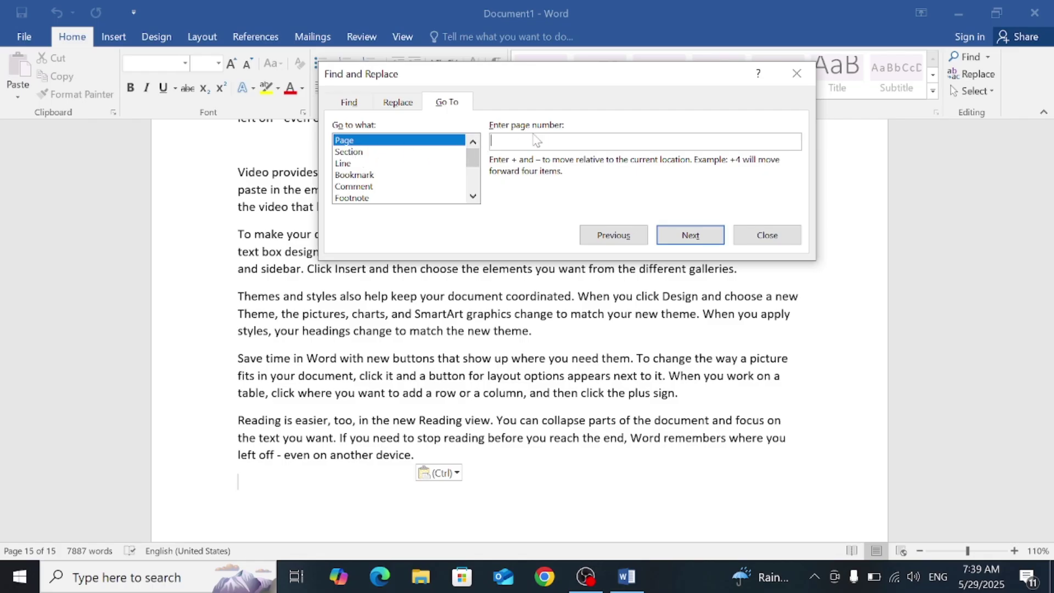
{"action": "left_click", "coordinate": [362, 163]}
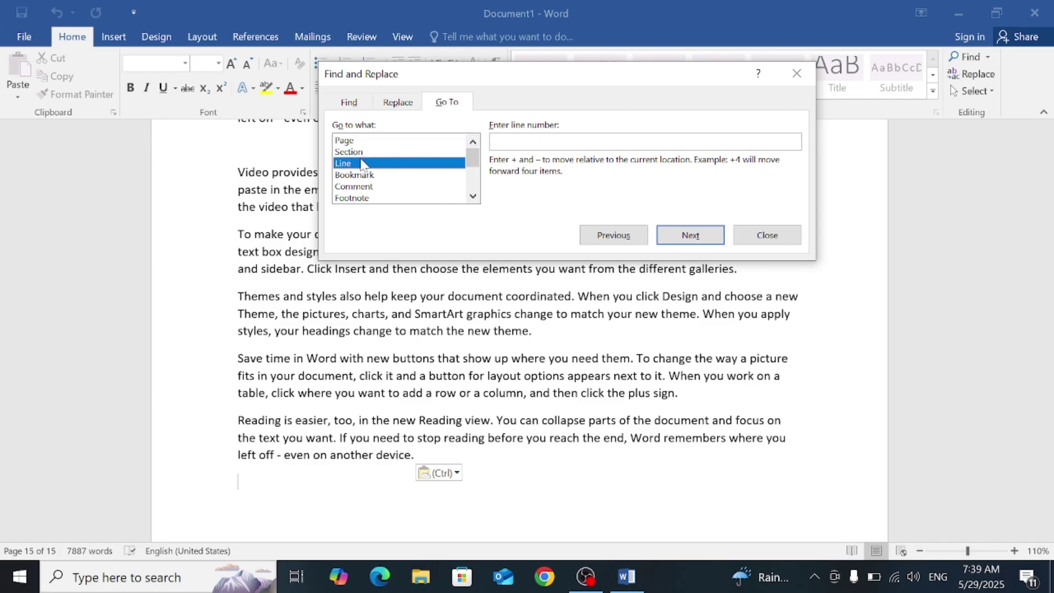
{"action": "left_click", "coordinate": [358, 156]}
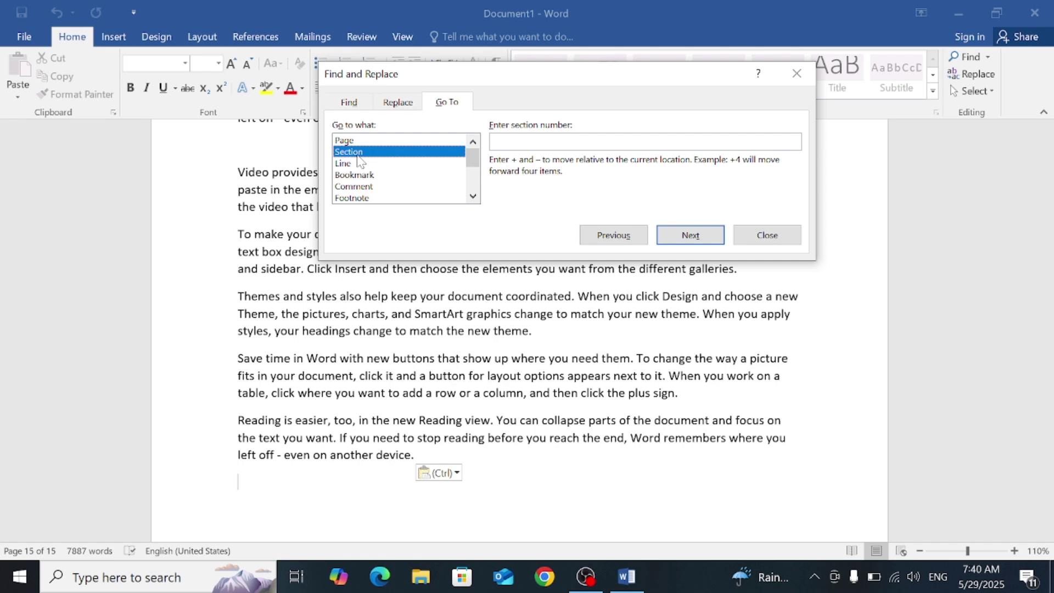
{"action": "left_click", "coordinate": [358, 163]}
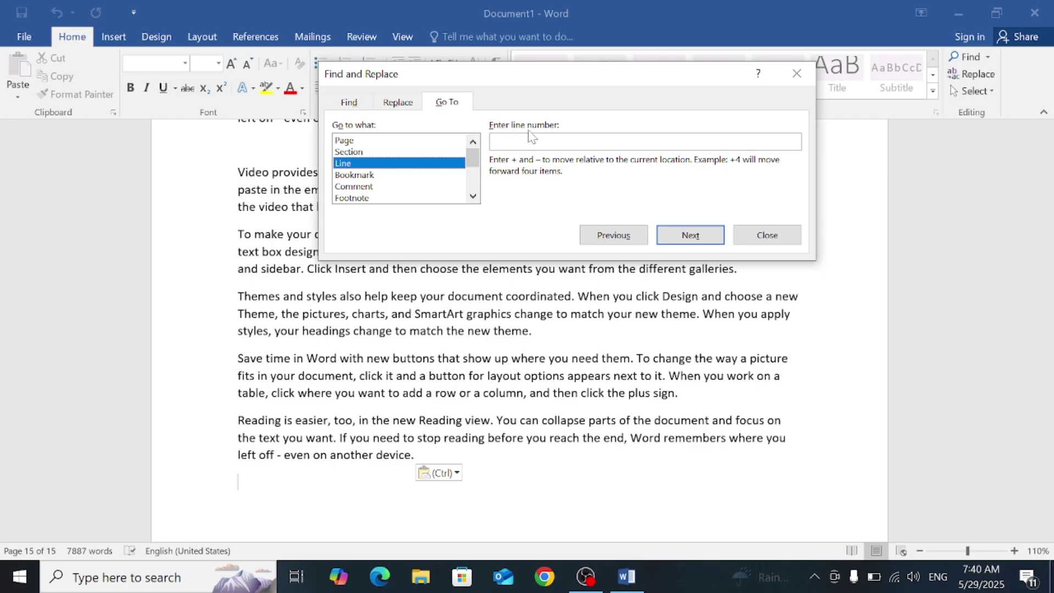
{"action": "left_click", "coordinate": [422, 152]}
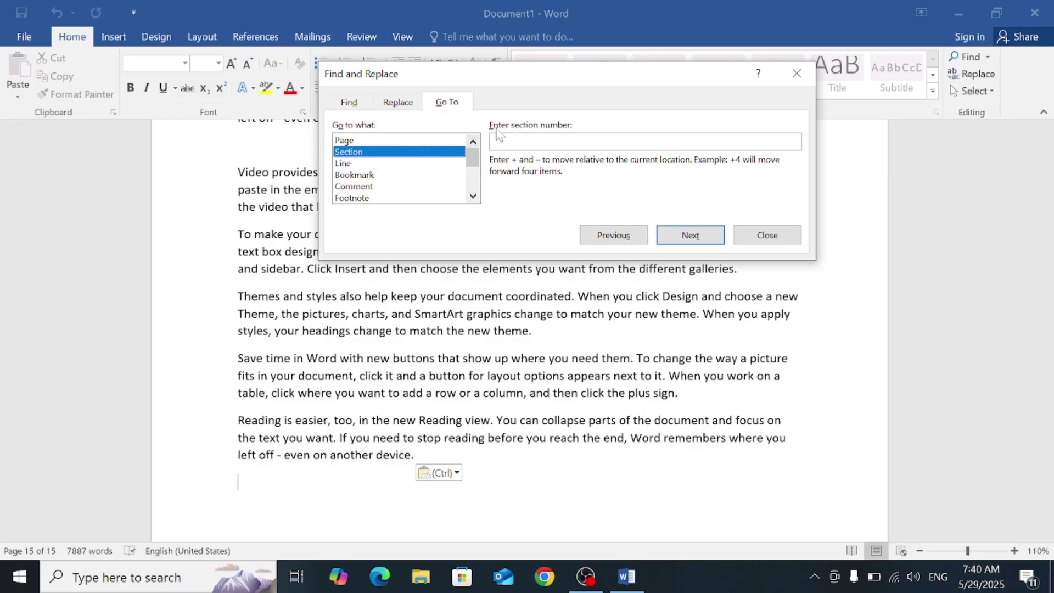
{"action": "left_click", "coordinate": [420, 141]}
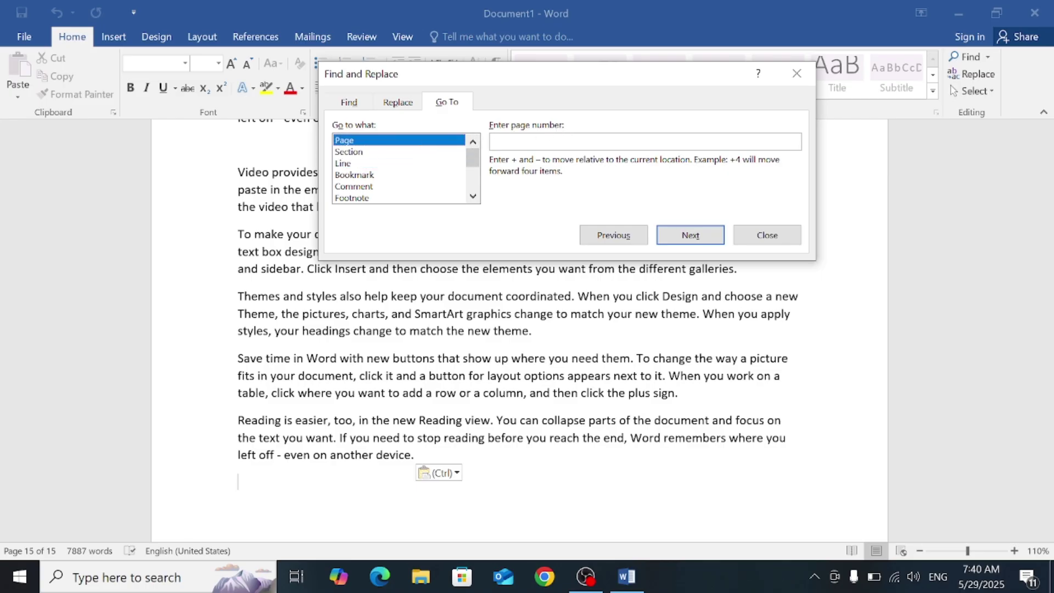
{"action": "type", "text": "1"}
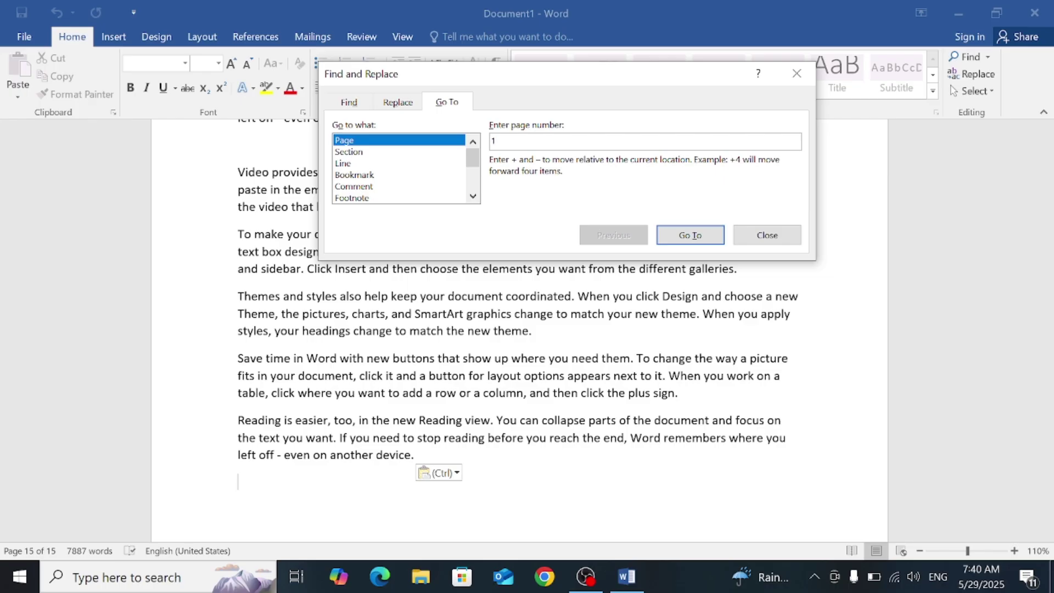
{"action": "left_click", "coordinate": [695, 236]}
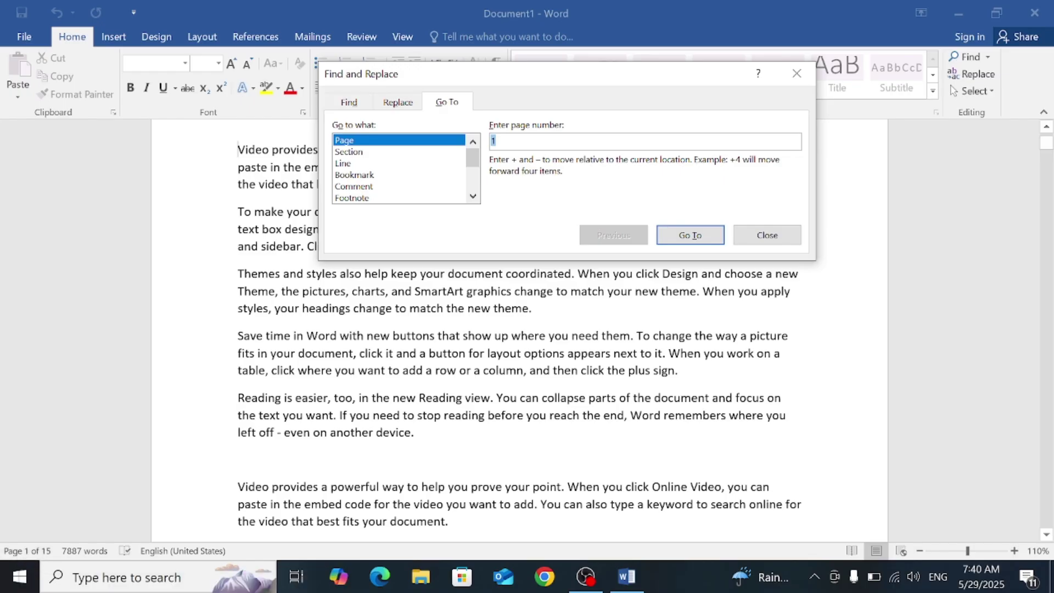
{"action": "left_click", "coordinate": [767, 235]}
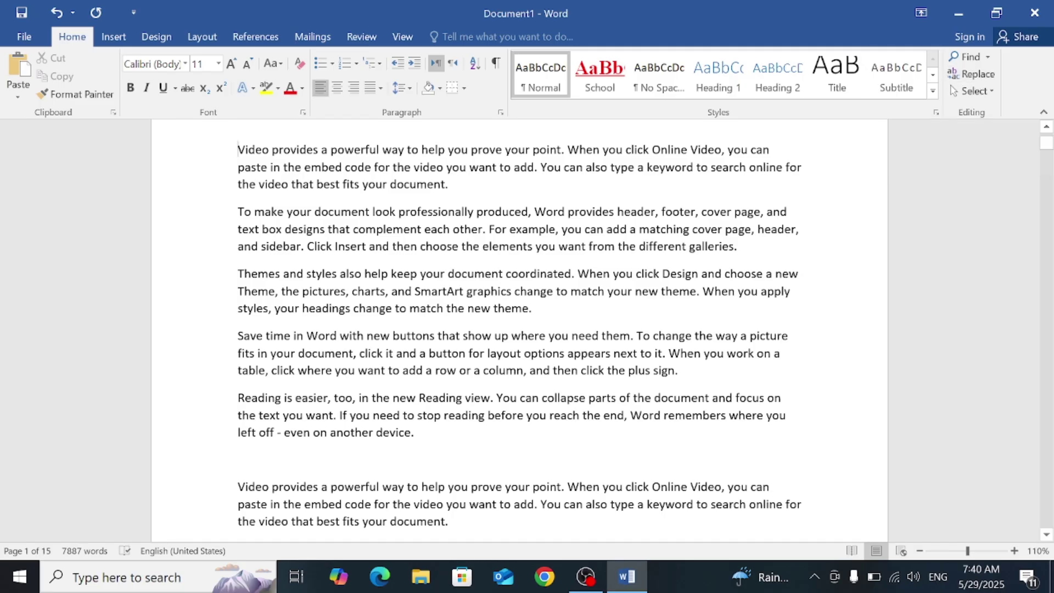
Step: Set up a replacement of the word "document", taken from the first paragraph, with "File"
{"action": "left_click_drag", "start_coordinate": [445, 184], "coordinate": [413, 192]}
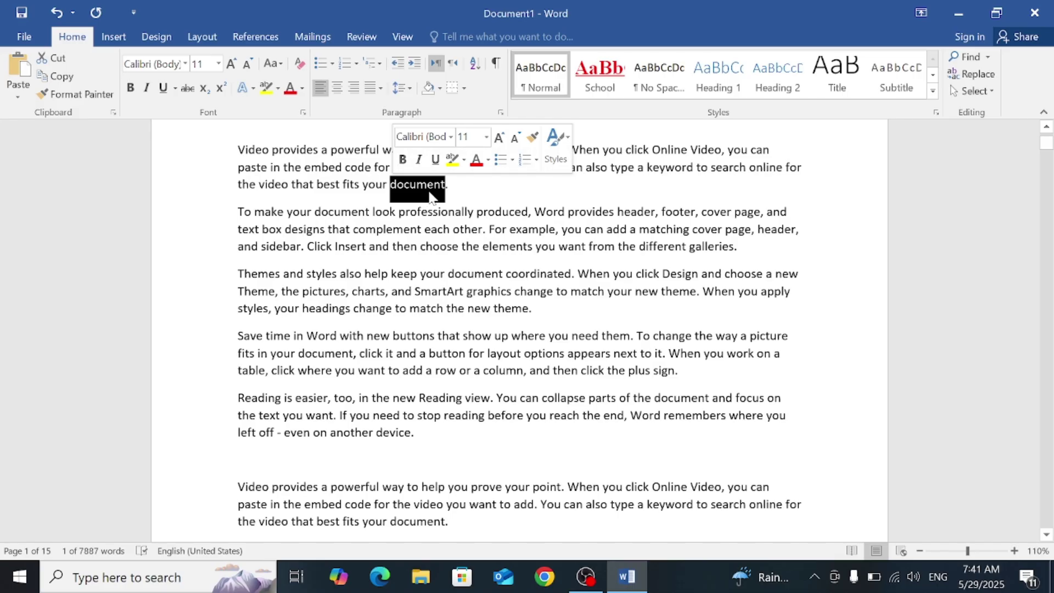
{"action": "left_click", "coordinate": [973, 74]}
{"action": "left_click_drag", "start_coordinate": [657, 219], "coordinate": [895, 130]}
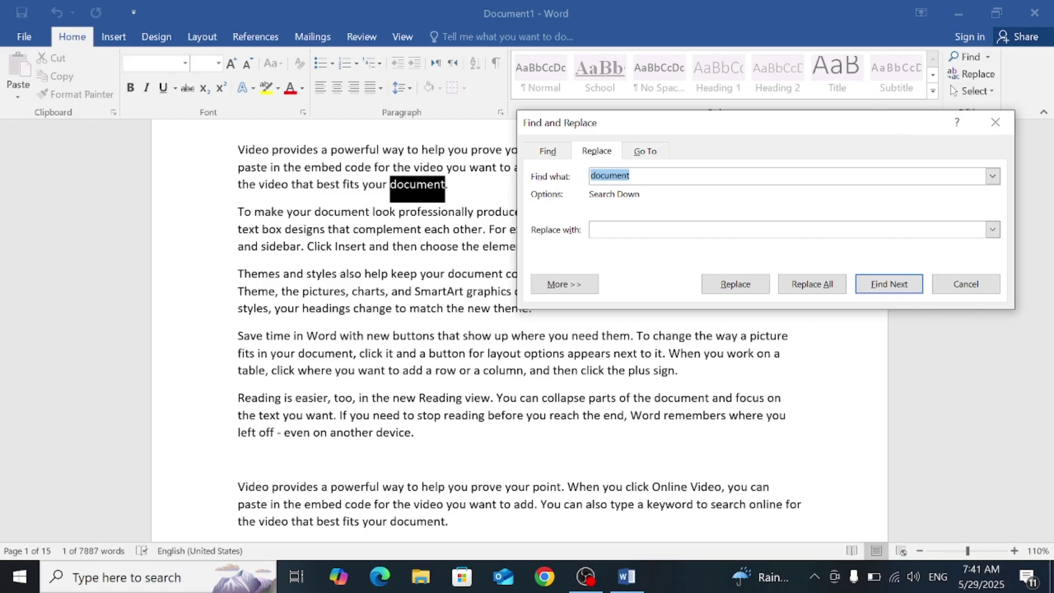
{"action": "left_click", "coordinate": [593, 229]}
{"action": "type", "text": "F"}
{"action": "type", "text": "el"}
{"action": "key", "text": "BackSpace"}
{"action": "key", "text": "BackSpace"}
{"action": "type", "text": "ile"}
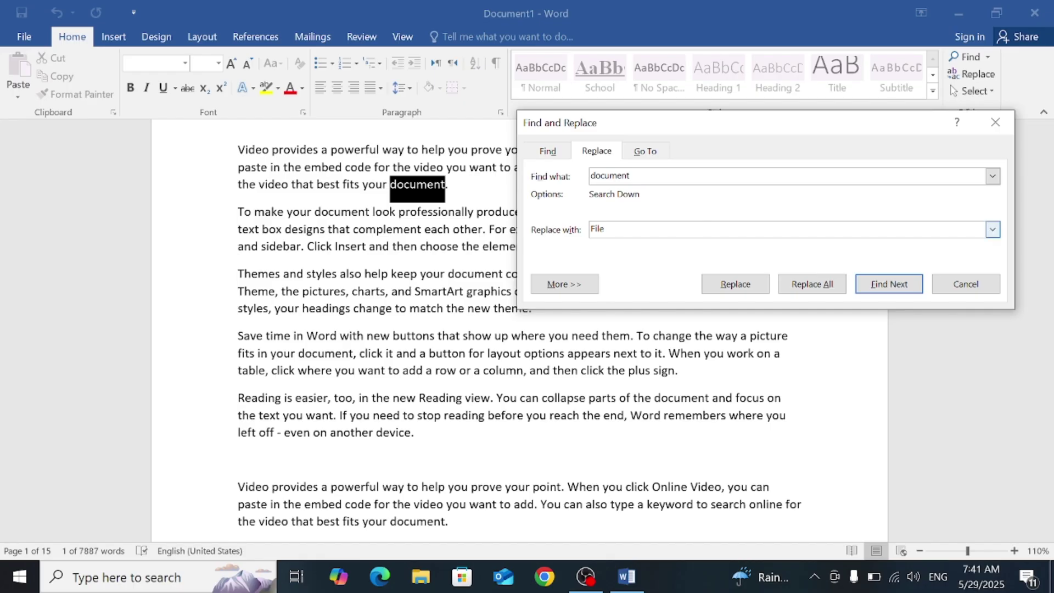
Step: Replace all occurrences of "document" with "File", continuing the search from the beginning of the text
{"action": "left_click", "coordinate": [901, 285]}
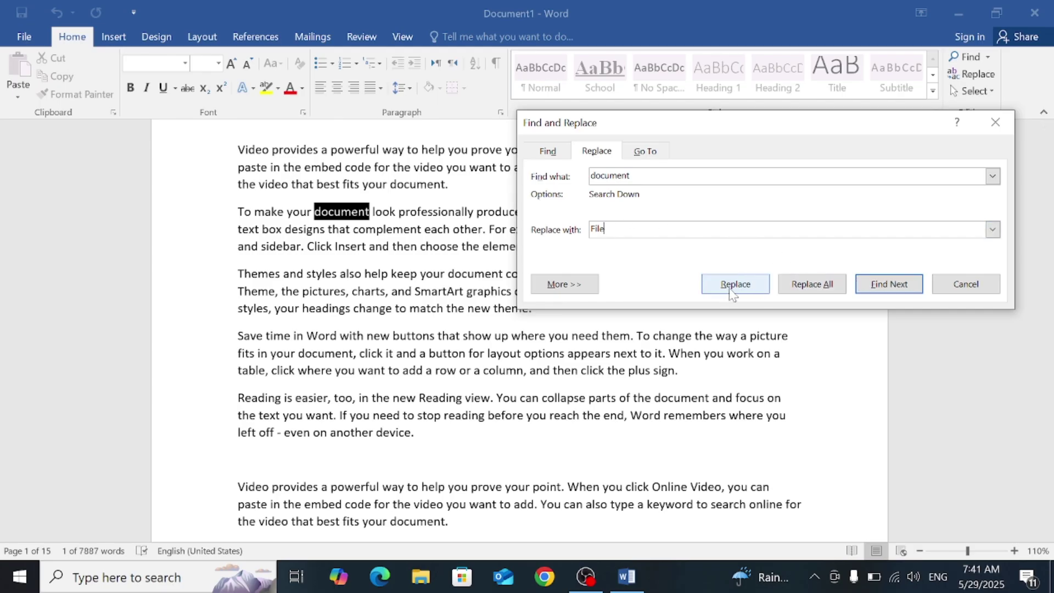
{"action": "left_click", "coordinate": [815, 285]}
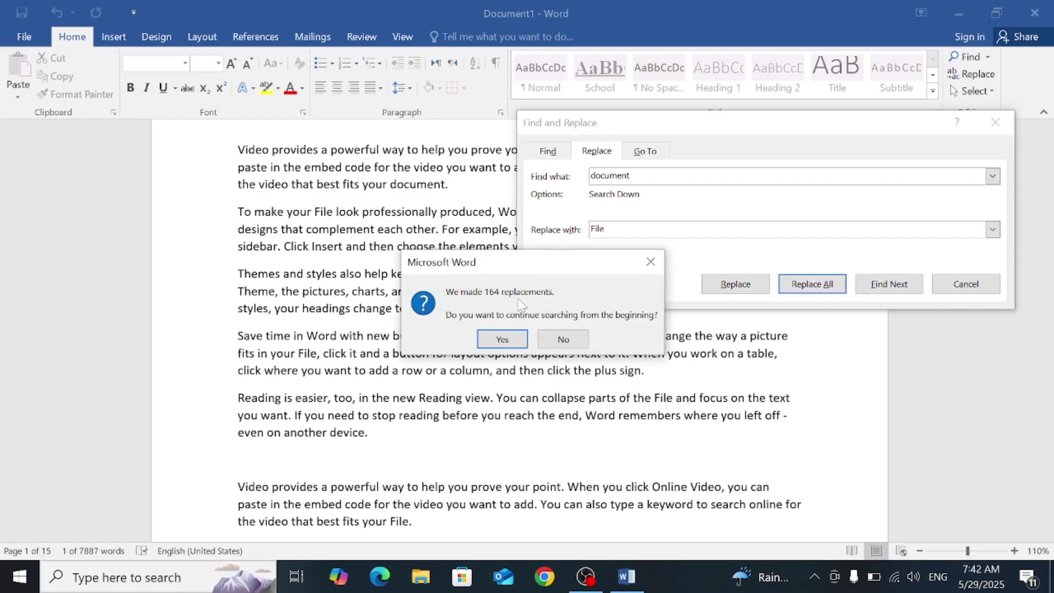
{"action": "left_click", "coordinate": [502, 338]}
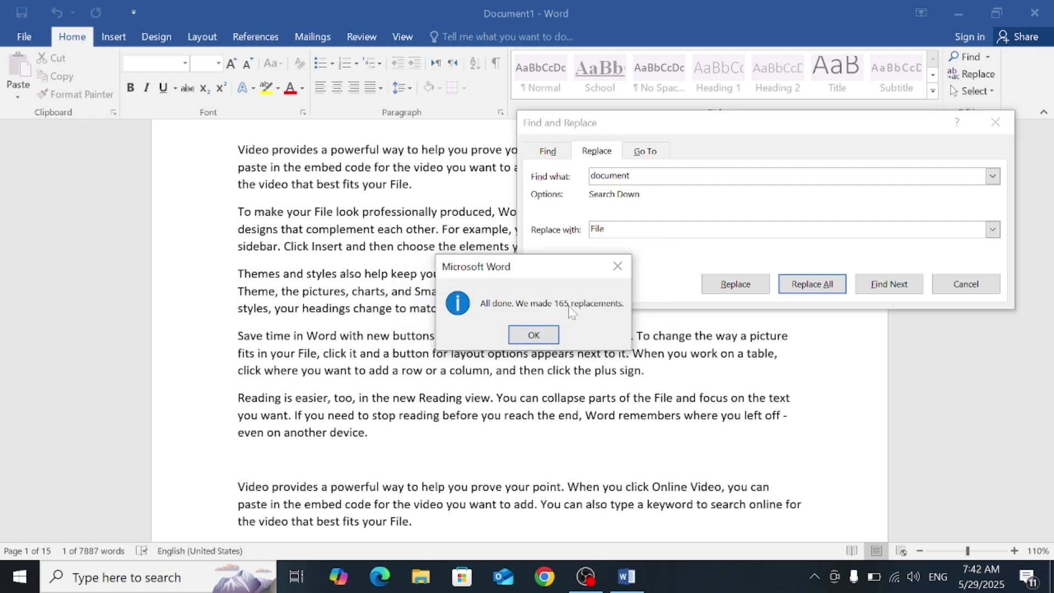
{"action": "left_click", "coordinate": [538, 336]}
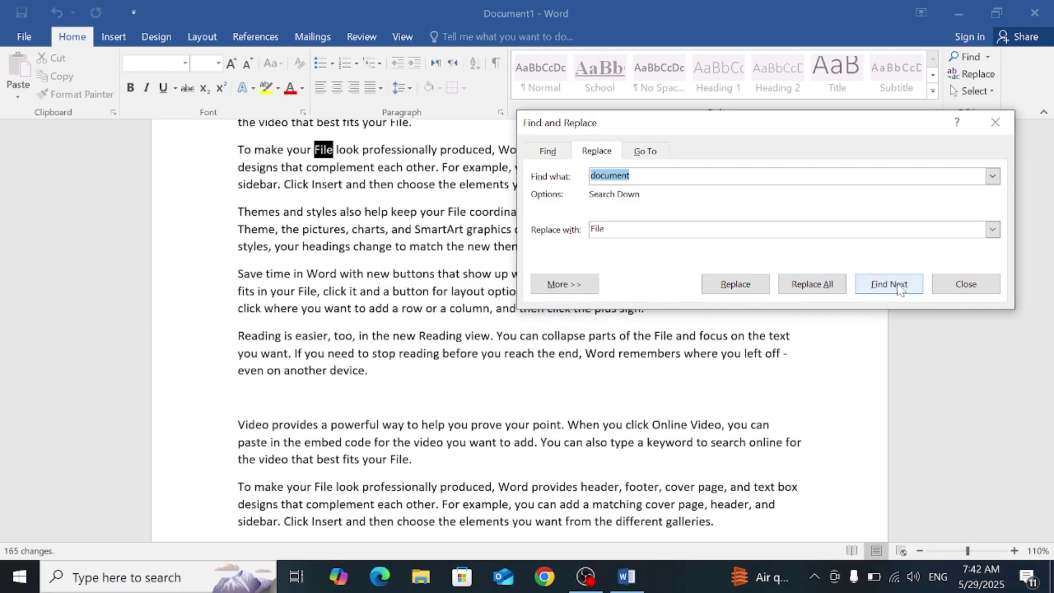
{"action": "left_click", "coordinate": [955, 296]}
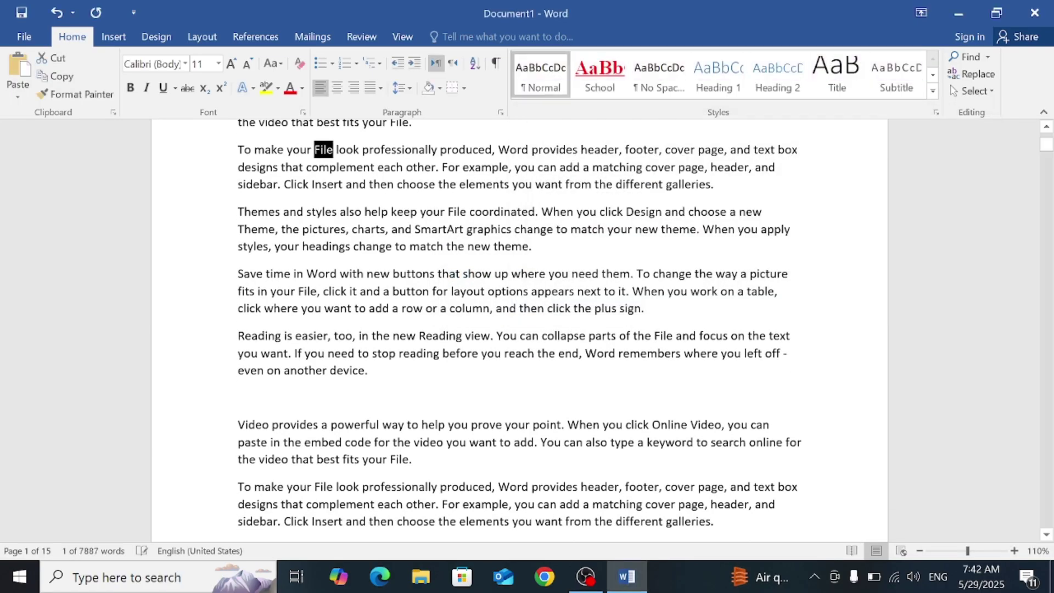
Step: Search for "File" throughout the text and set up a replacement of "File" with "document"
{"action": "left_click", "coordinate": [967, 56]}
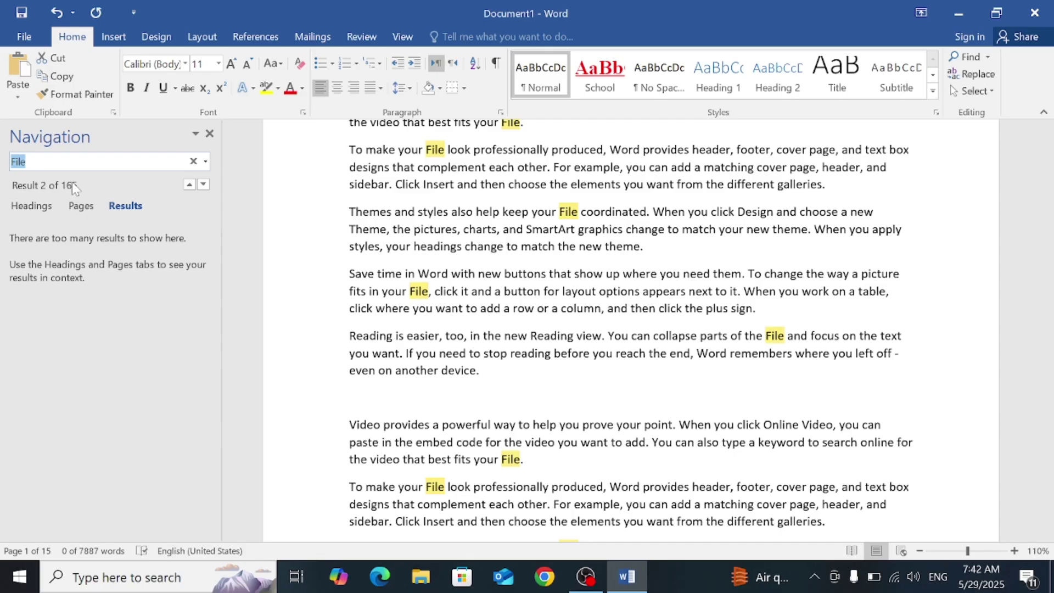
{"action": "left_click", "coordinate": [980, 77]}
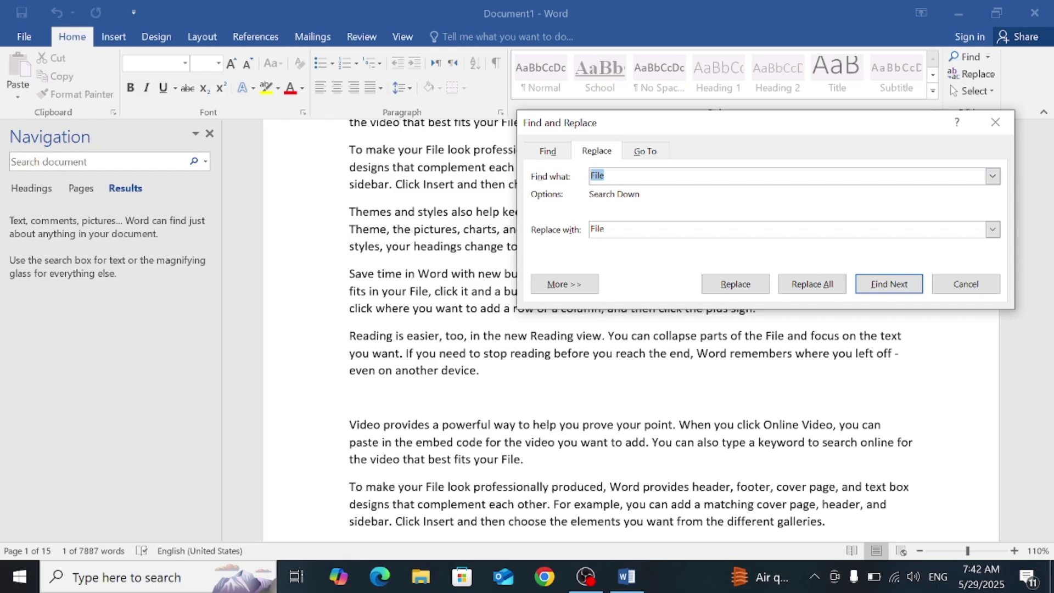
{"action": "key", "text": "Tab"}
{"action": "key", "text": "BackSpace"}
{"action": "type", "text": "document"}
{"action": "key", "text": "BackSpace"}
{"action": "key", "text": "BackSpace"}
{"action": "key", "text": "BackSpace"}
{"action": "key", "text": "BackSpace"}
{"action": "type", "text": "metn"}
{"action": "key", "text": "BackSpace"}
{"action": "key", "text": "BackSpace"}
Step: Replace all occurrences of "File" with "document", continuing the search from the beginning, and close the replacement dialog
{"action": "left_click", "coordinate": [831, 286]}
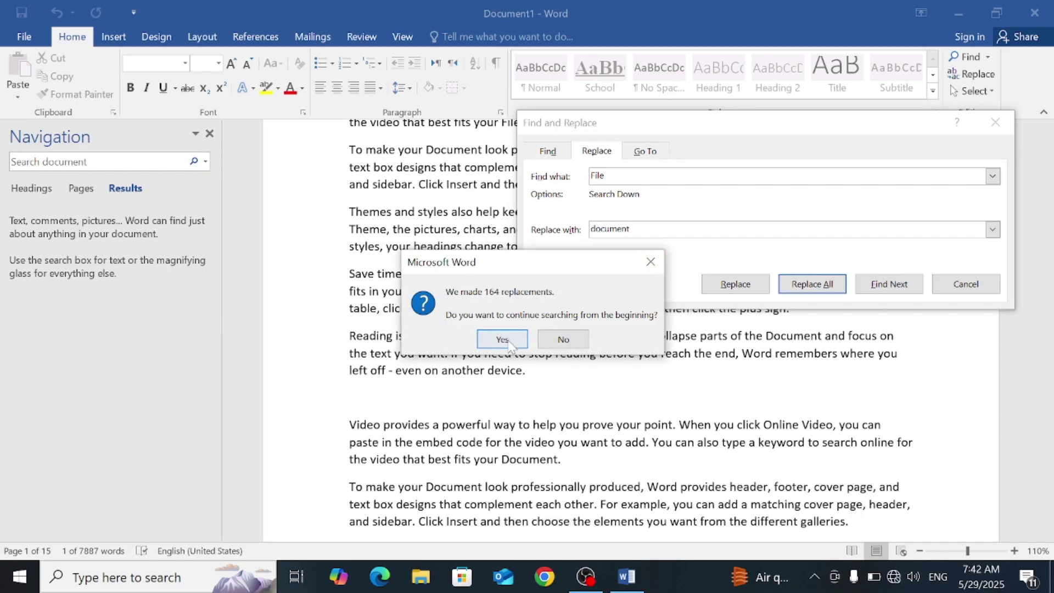
{"action": "left_click", "coordinate": [503, 339]}
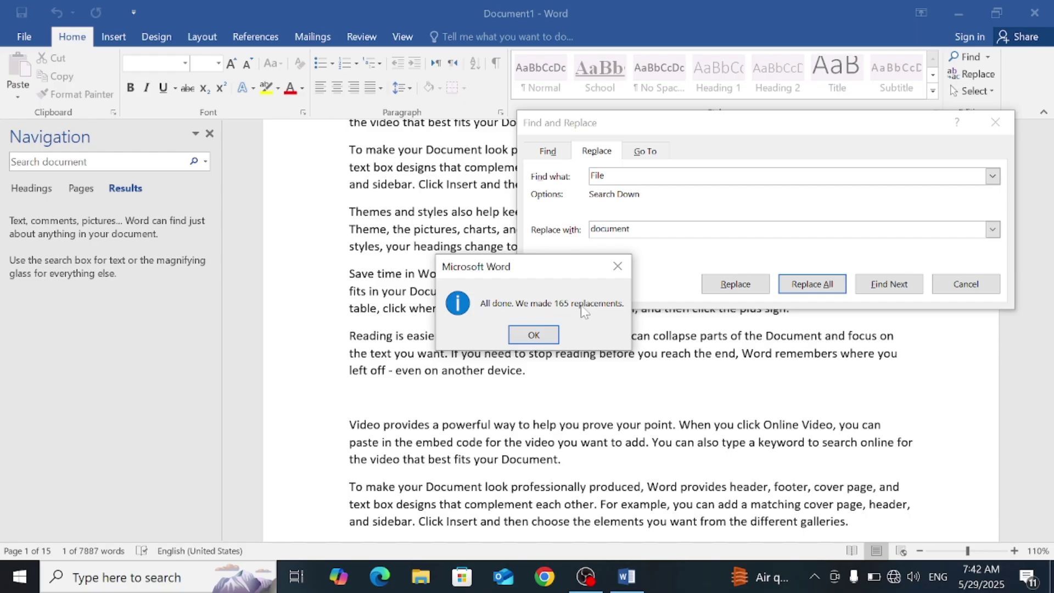
{"action": "left_click", "coordinate": [535, 335]}
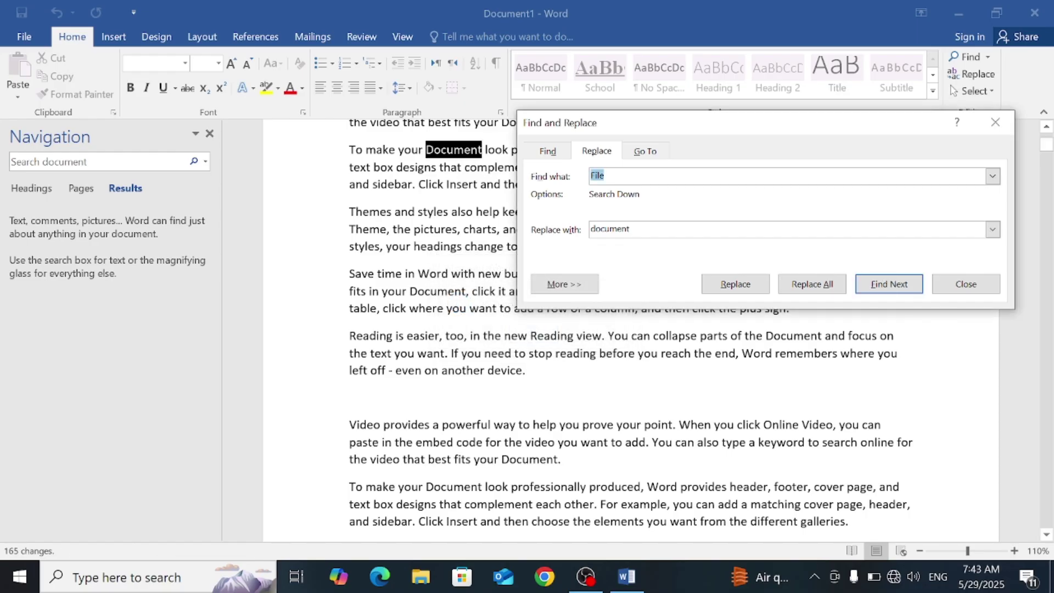
{"action": "left_click", "coordinate": [939, 294]}
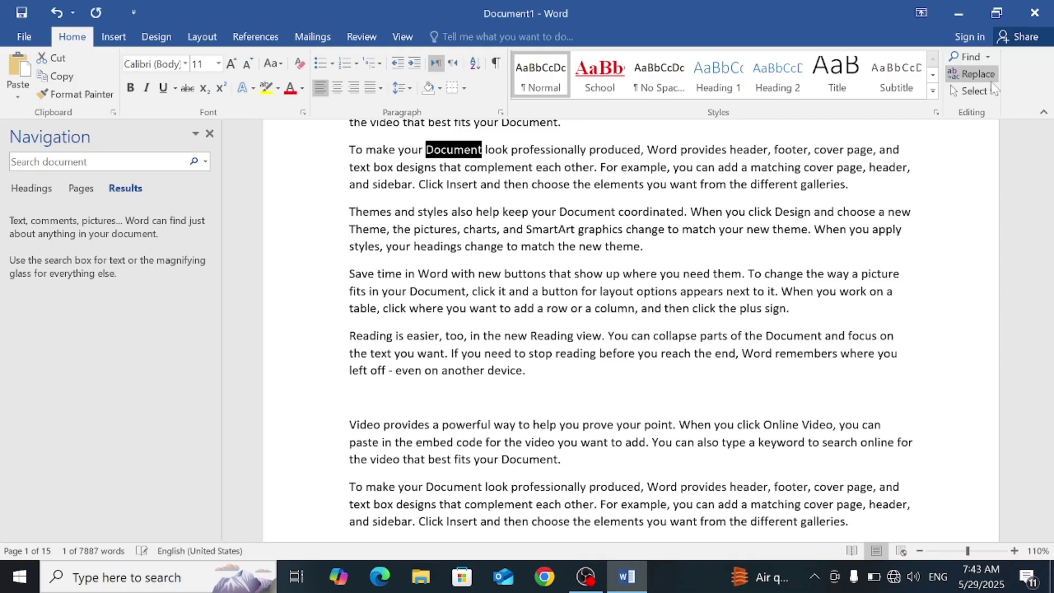
Step: Close the Navigation pane and deselect the highlighted word in the text
{"action": "left_click", "coordinate": [980, 91]}
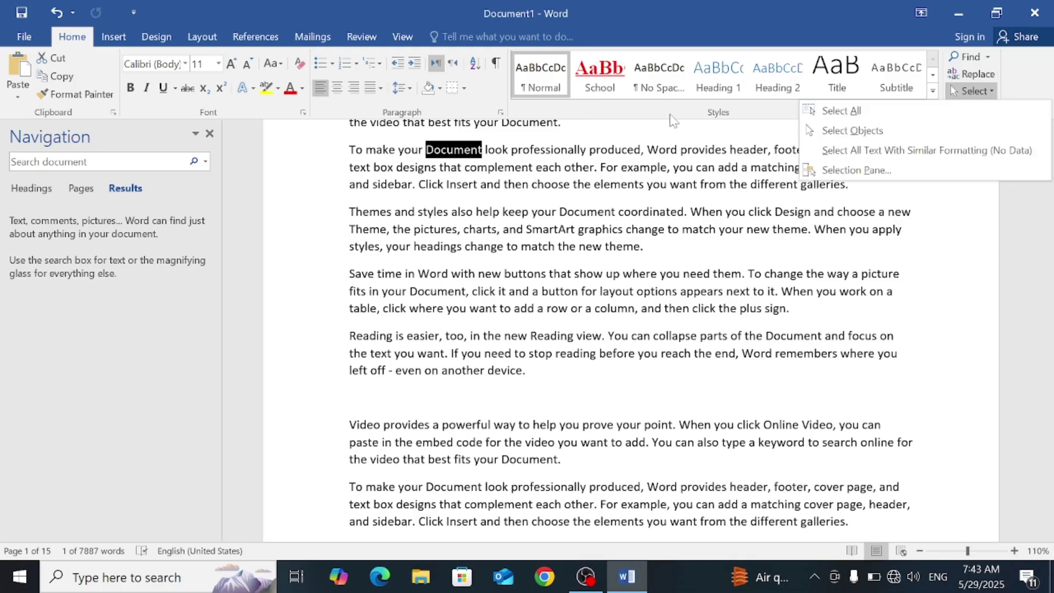
{"action": "left_click", "coordinate": [211, 139]}
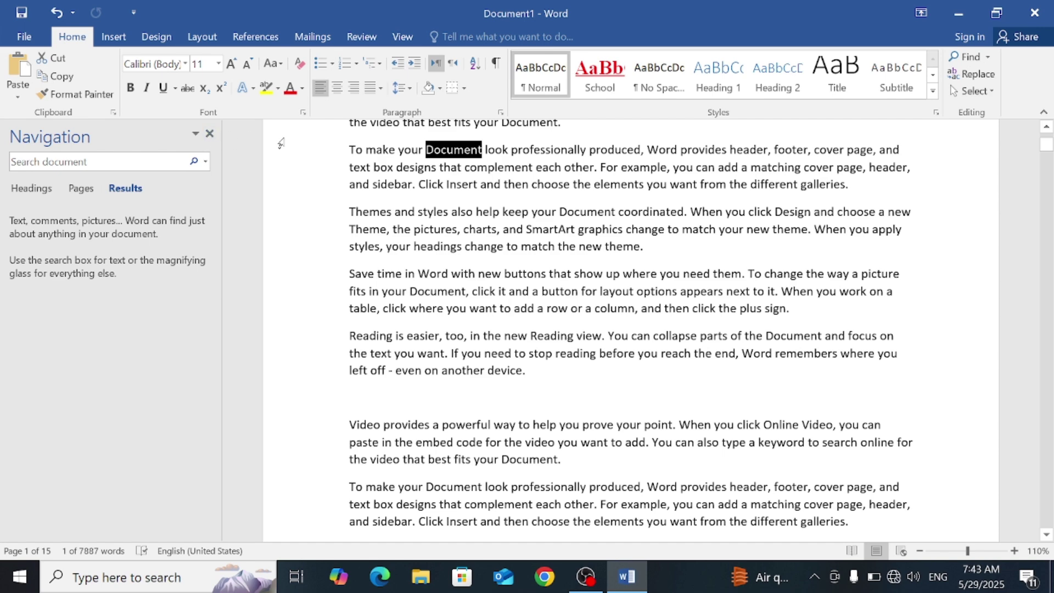
{"action": "left_click", "coordinate": [211, 135]}
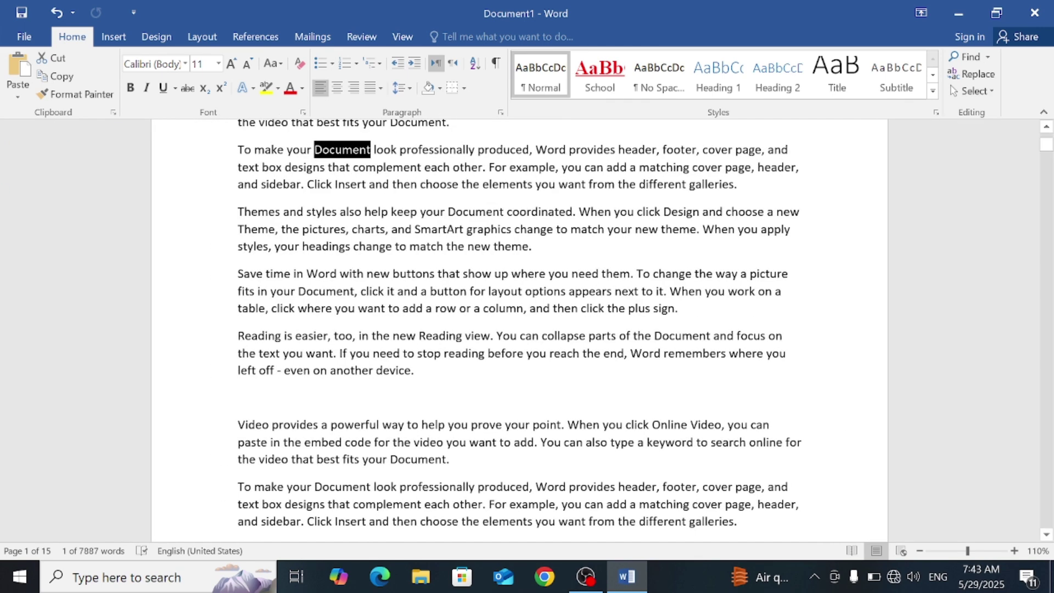
{"action": "left_click", "coordinate": [529, 246]}
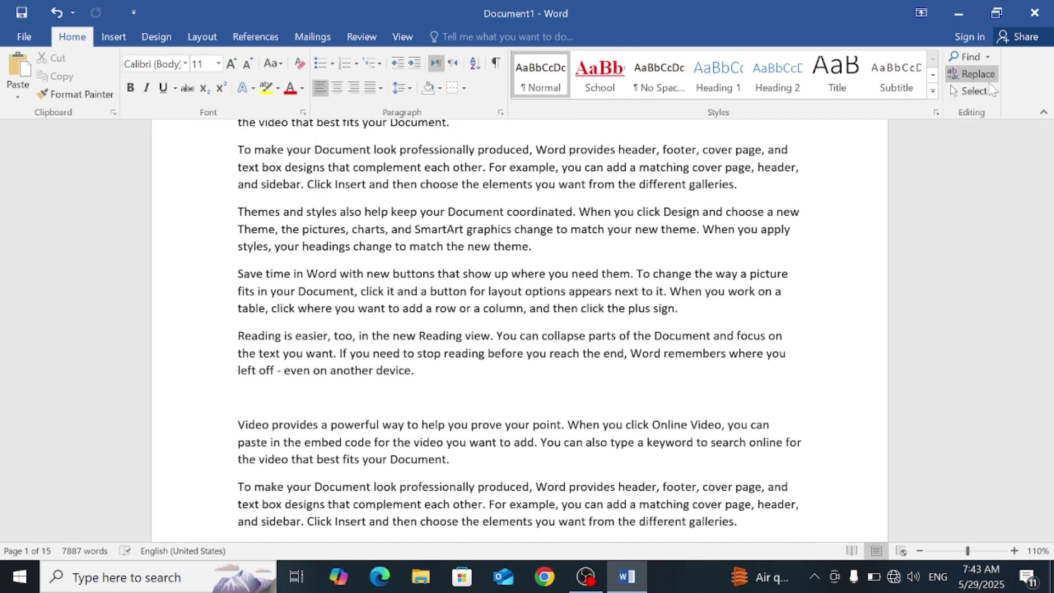
Step: Select and delete the entire document text, and undo the deletion
{"action": "left_click", "coordinate": [972, 90]}
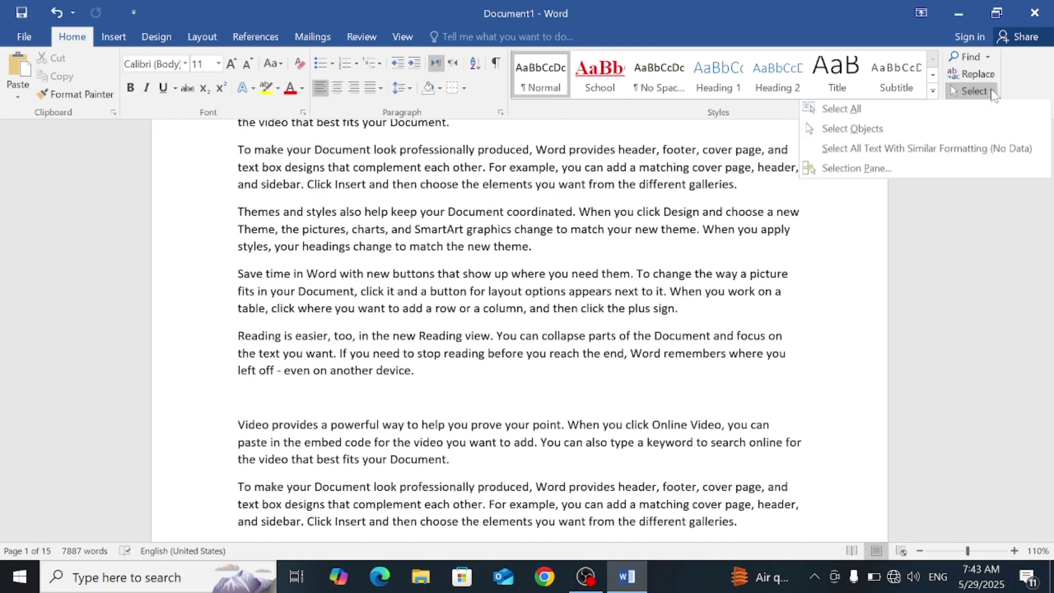
{"action": "left_click", "coordinate": [886, 113]}
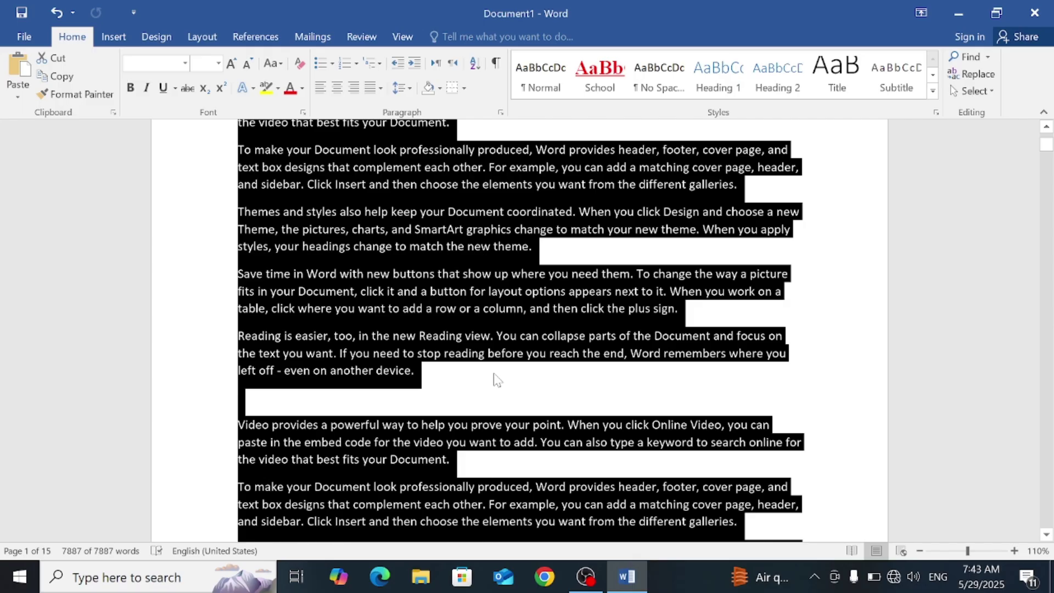
{"action": "key", "text": "Delete"}
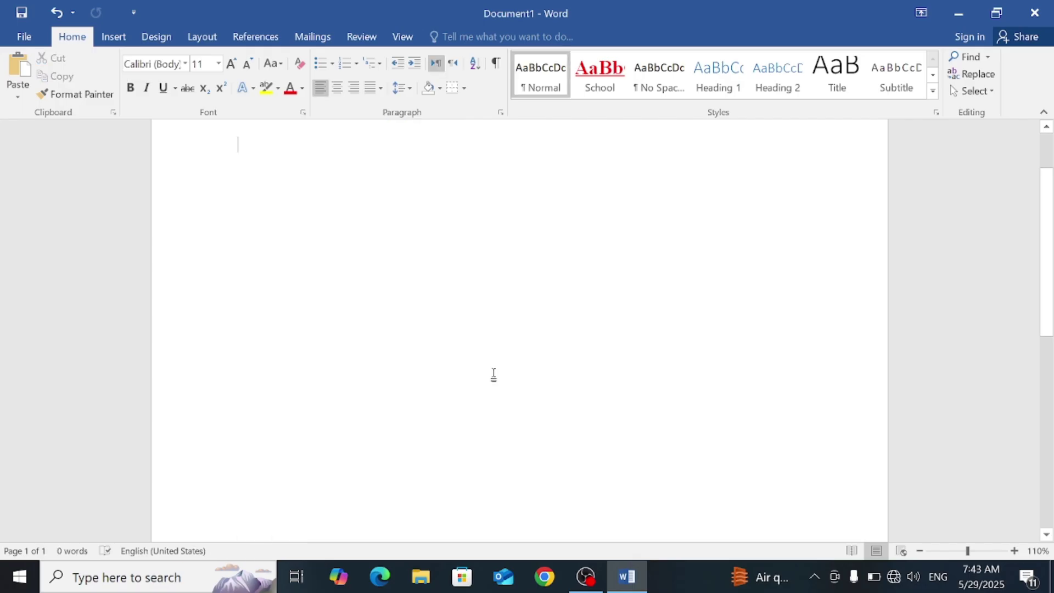
{"action": "key", "text": "ctrl+z"}
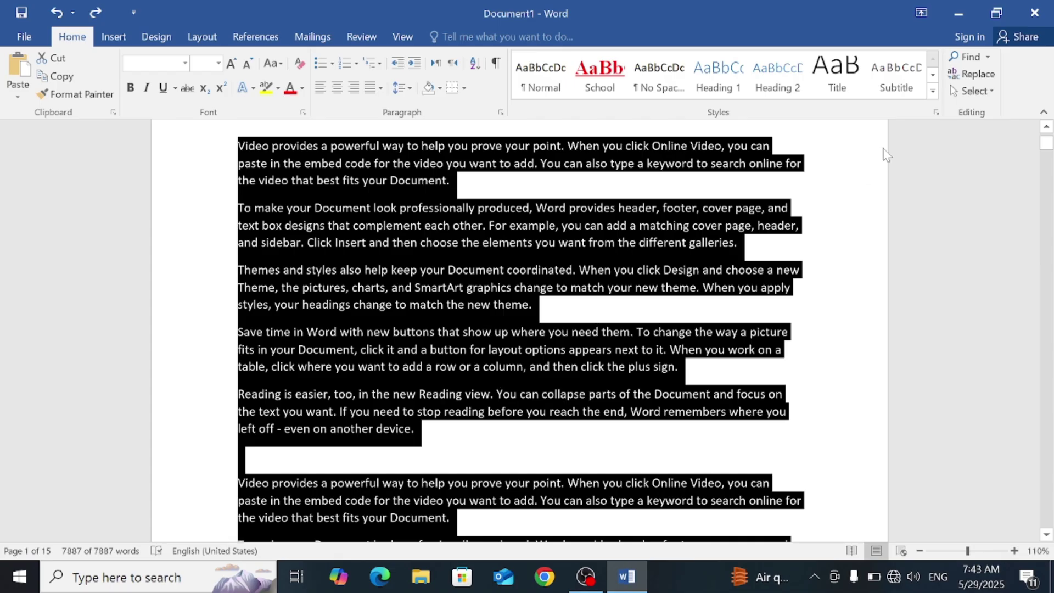
Step: Format "Video provides" at the start of the first paragraph as red, bold, underlined Times New Roman at size 16
{"action": "left_click", "coordinate": [975, 91]}
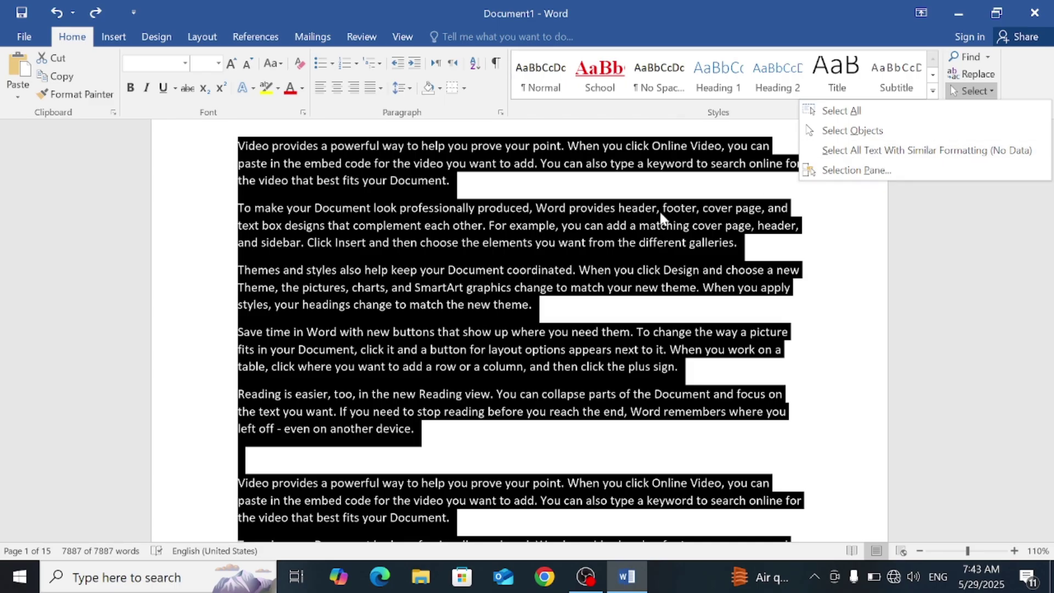
{"action": "left_click", "coordinate": [398, 162]}
{"action": "left_click_drag", "start_coordinate": [243, 149], "coordinate": [304, 146]}
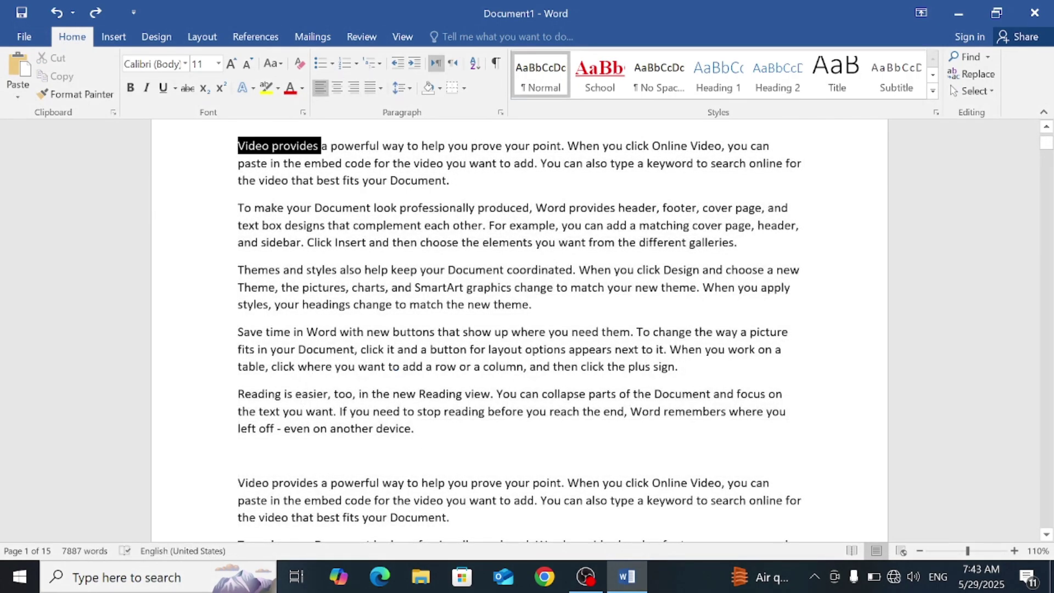
{"action": "left_click", "coordinate": [290, 88]}
{"action": "left_click", "coordinate": [231, 64]}
{"action": "left_click", "coordinate": [231, 63]}
{"action": "left_click", "coordinate": [231, 63]}
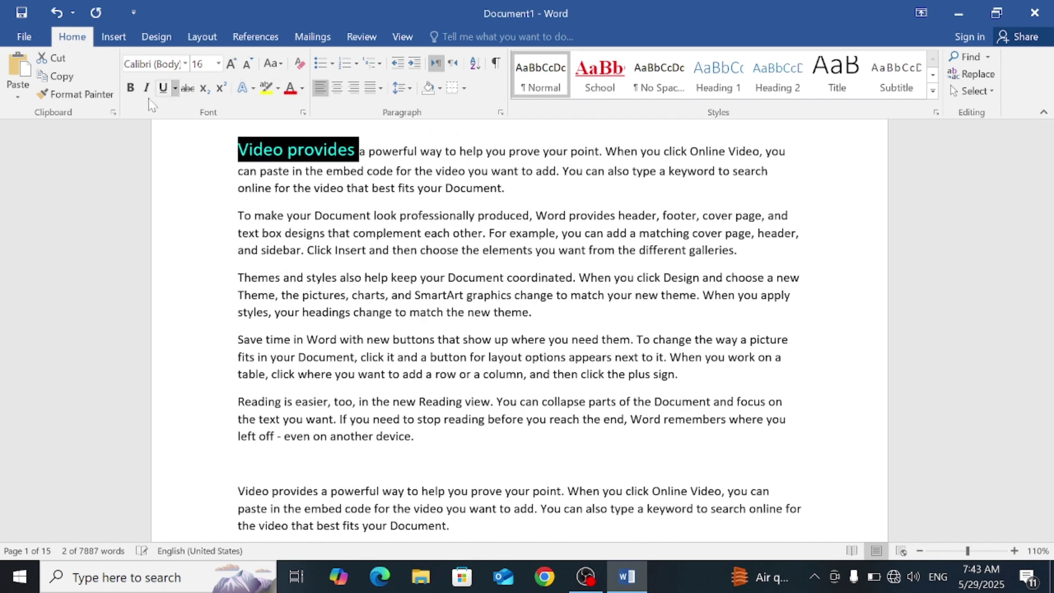
{"action": "left_click", "coordinate": [185, 63]}
{"action": "left_click", "coordinate": [198, 138]}
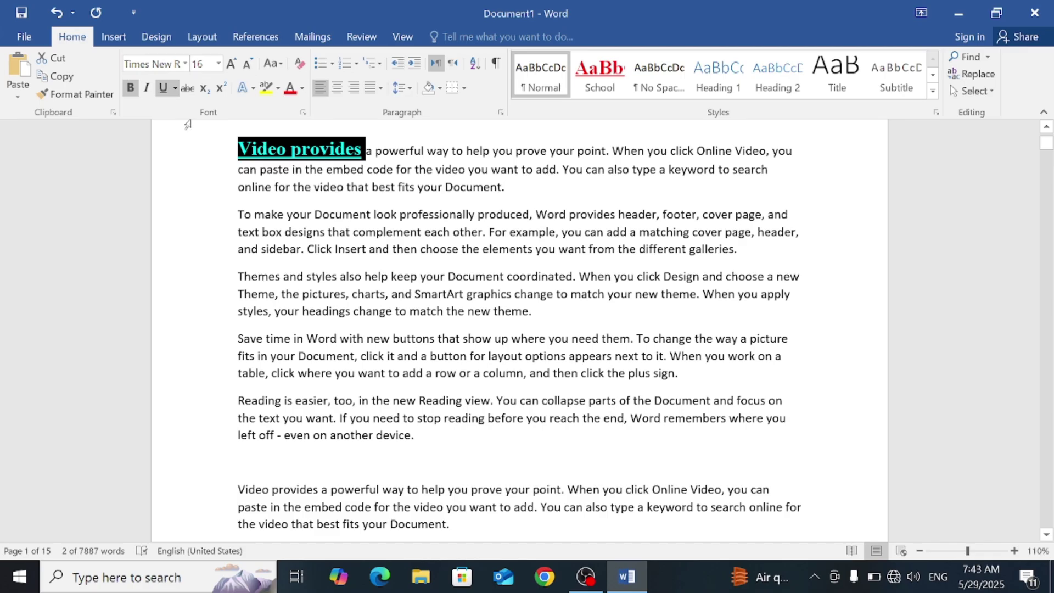
Step: Copy the formatting of "Video provides" onto "To make your Document", "Themes and styles" and "Save time in" with Format Painter
{"action": "left_click", "coordinate": [69, 94]}
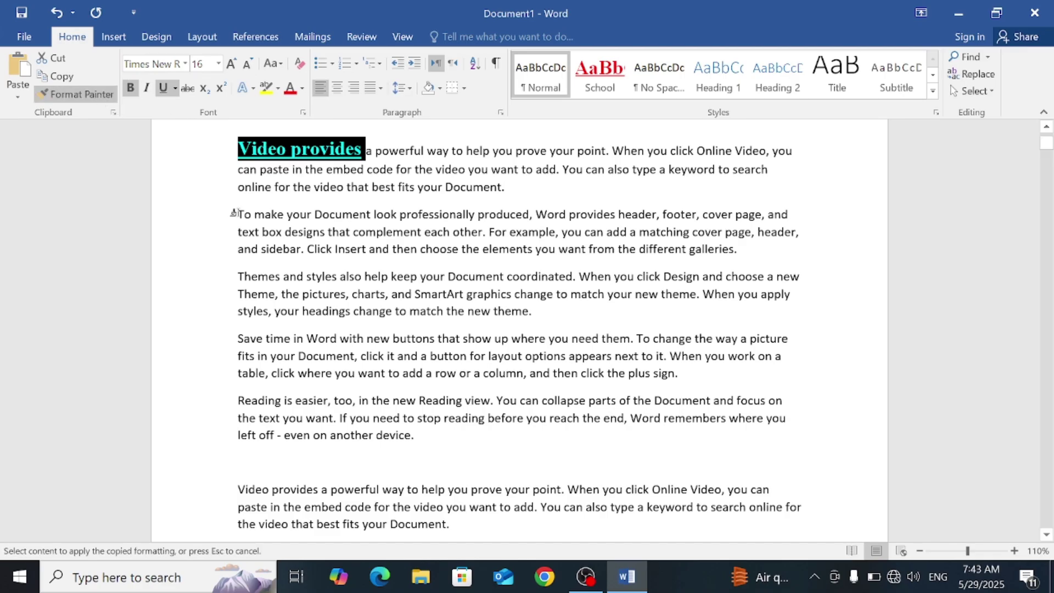
{"action": "left_click_drag", "start_coordinate": [234, 213], "coordinate": [367, 218]}
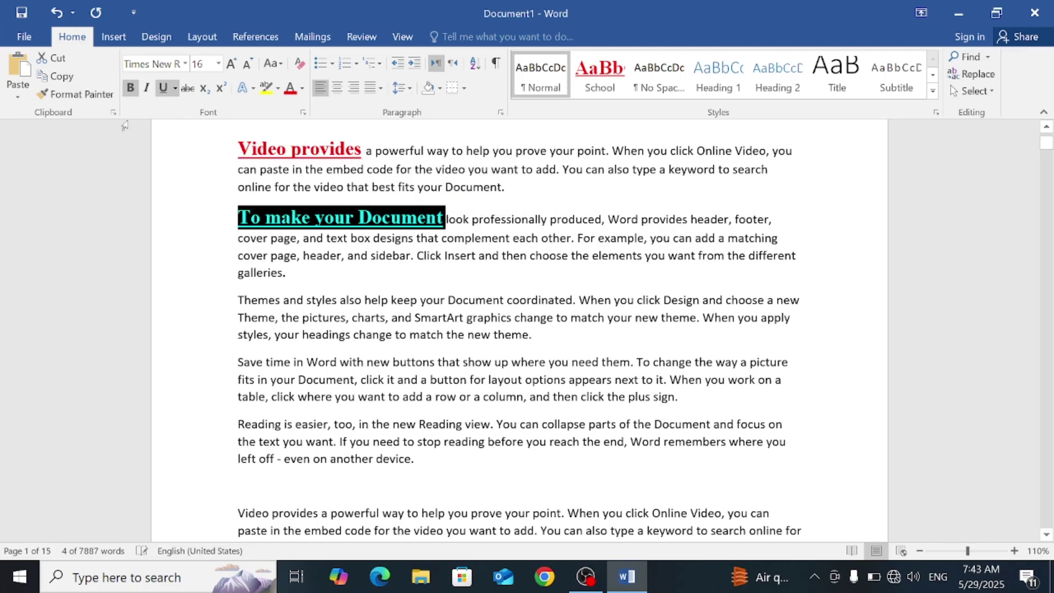
{"action": "left_click", "coordinate": [77, 94]}
{"action": "left_click_drag", "start_coordinate": [235, 300], "coordinate": [341, 300]}
{"action": "left_click", "coordinate": [96, 94]}
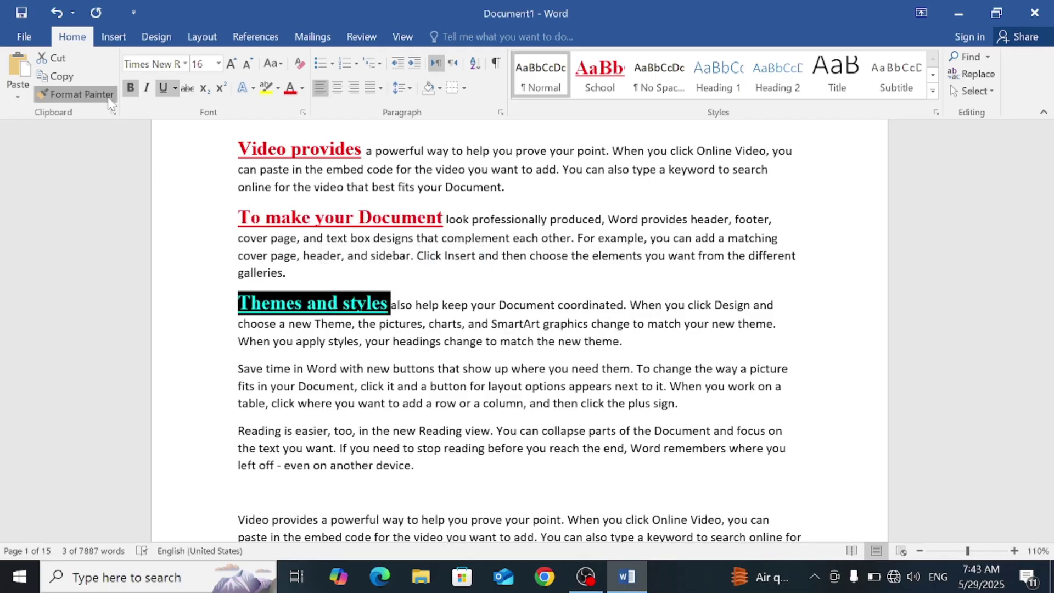
{"action": "left_click_drag", "start_coordinate": [233, 371], "coordinate": [306, 373]}
Step: Select all text with formatting similar to "Video provides" in the first paragraph
{"action": "left_click", "coordinate": [238, 150]}
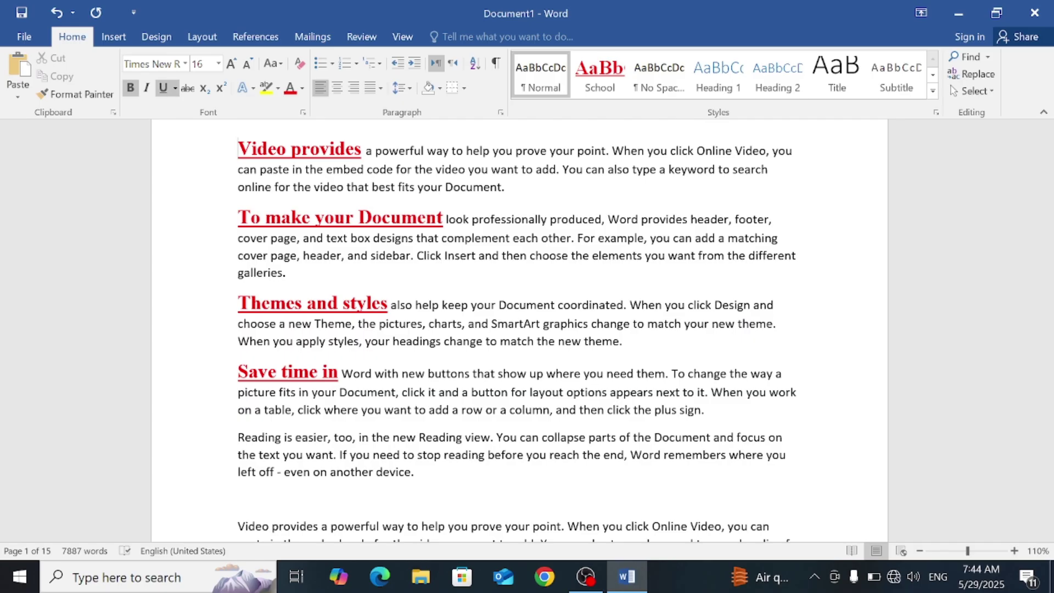
{"action": "left_click_drag", "start_coordinate": [238, 148], "coordinate": [365, 149]}
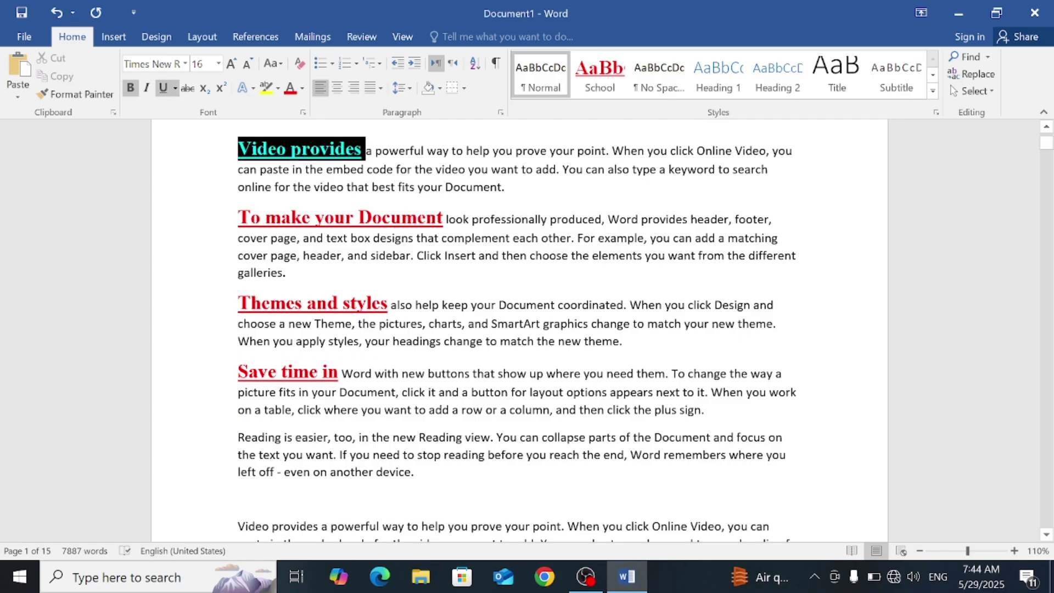
{"action": "left_click", "coordinate": [992, 93]}
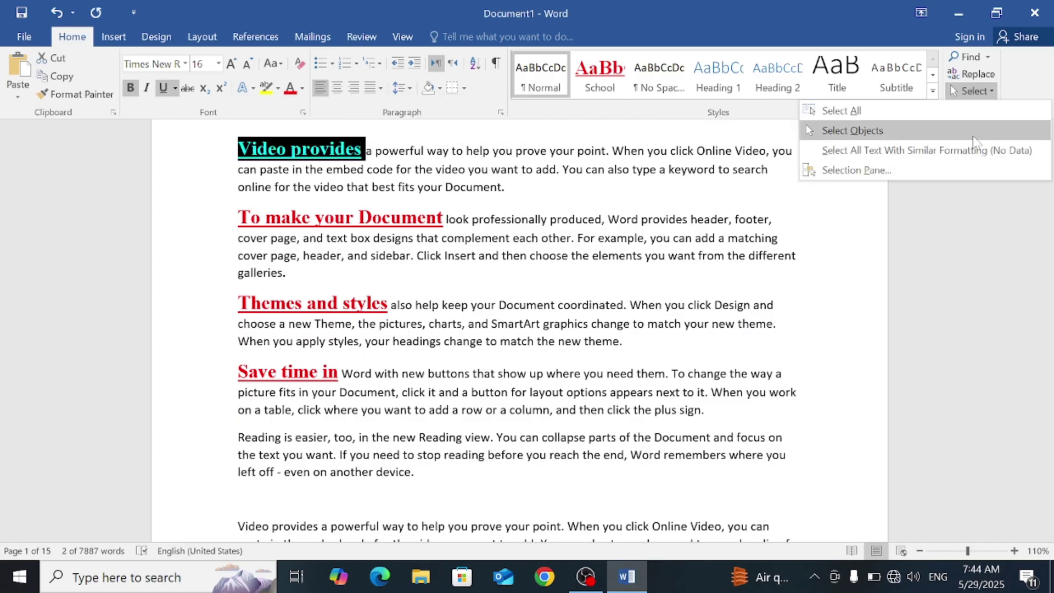
{"action": "left_click", "coordinate": [945, 158]}
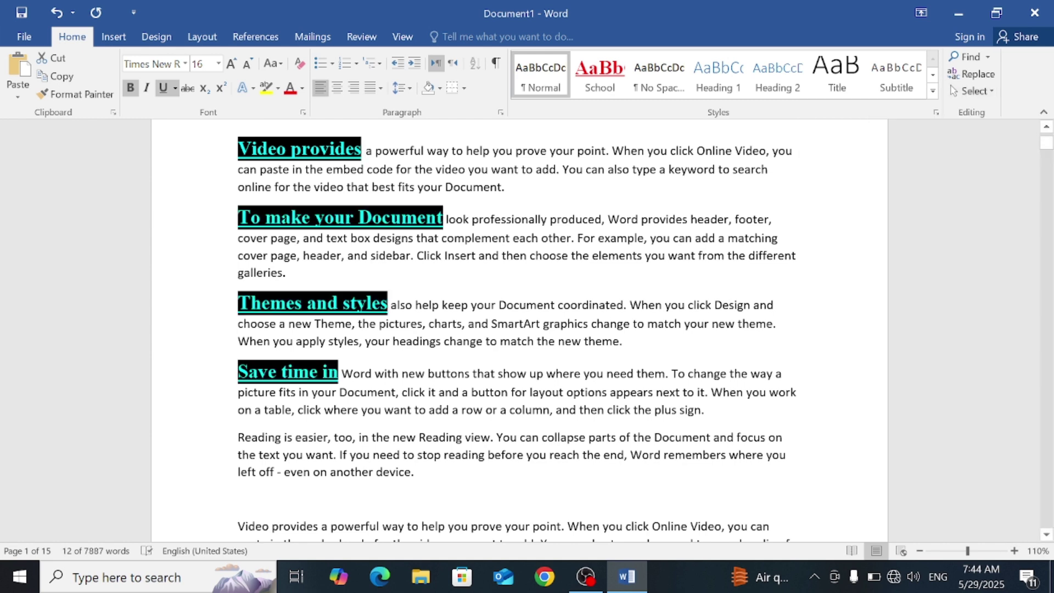
Step: Change the selected opening phrases to blue Algerian text, remove their underline and deselect them
{"action": "left_click", "coordinate": [302, 89]}
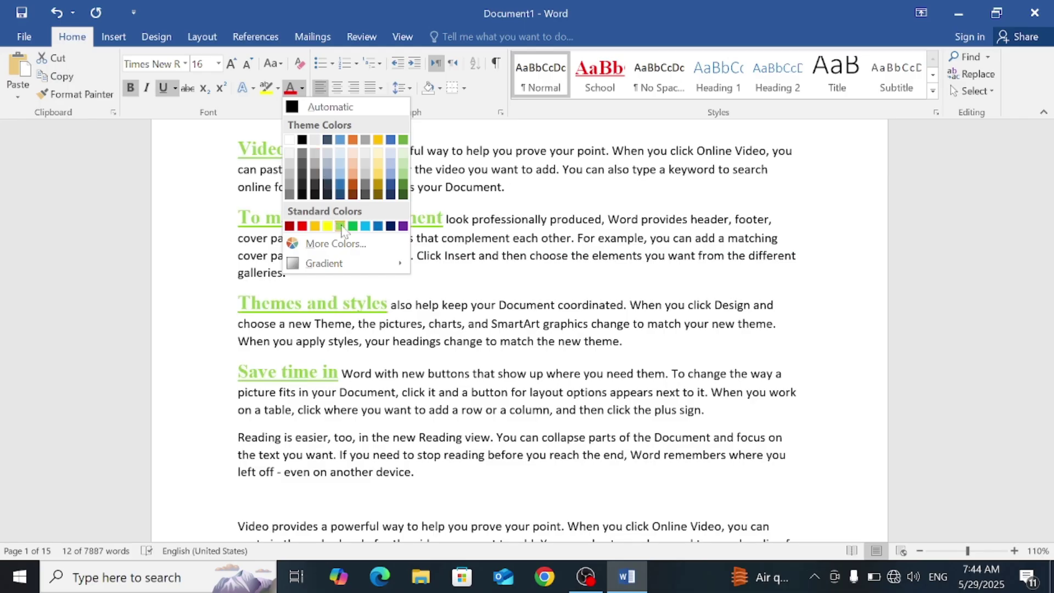
{"action": "left_click", "coordinate": [378, 225]}
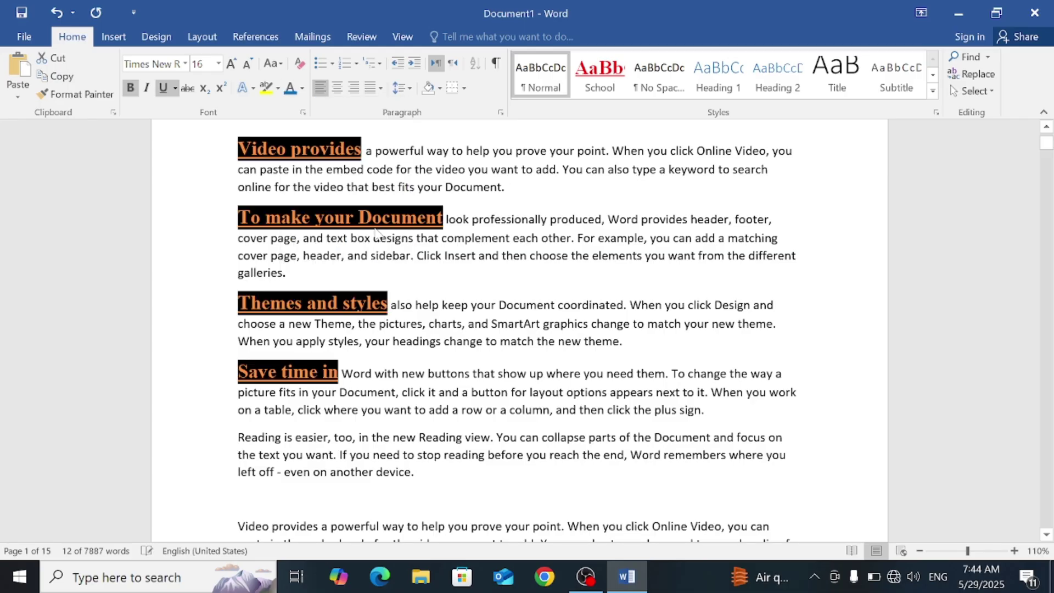
{"action": "left_click", "coordinate": [185, 65]}
{"action": "left_click", "coordinate": [186, 64]}
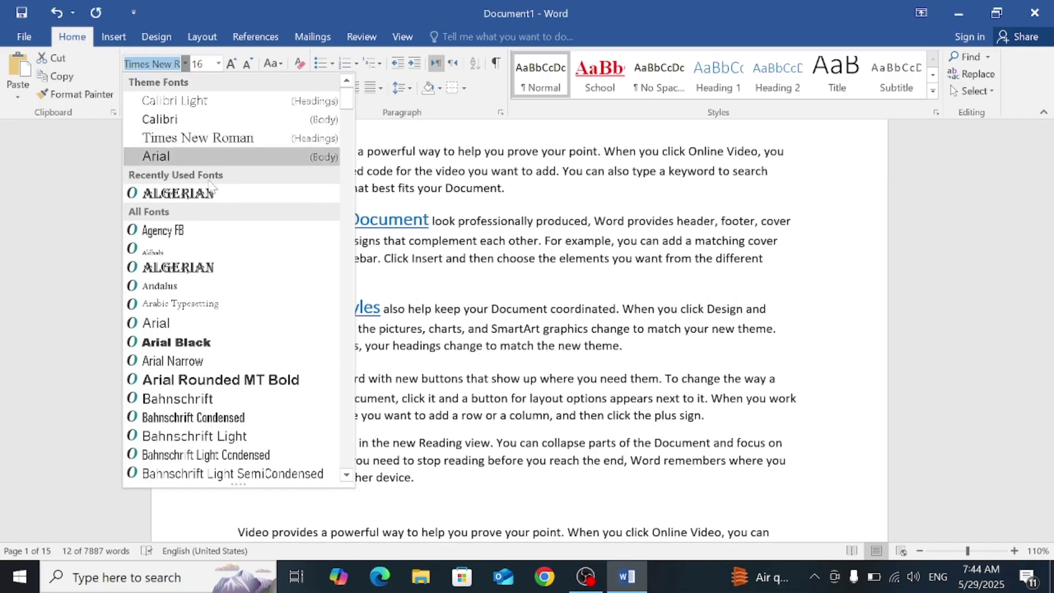
{"action": "left_click", "coordinate": [209, 196]}
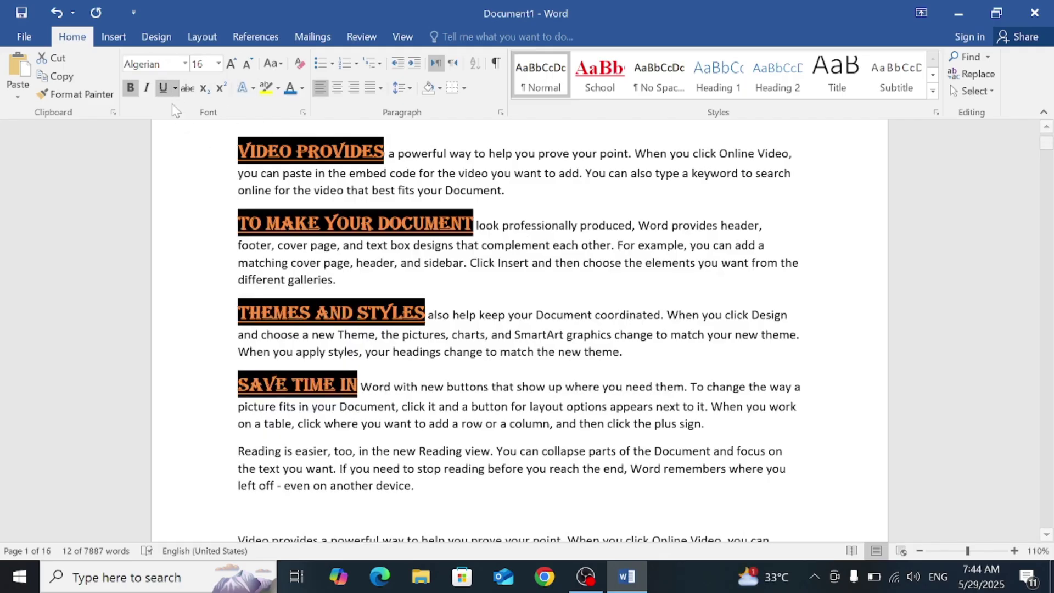
{"action": "key", "text": "ctrl+u"}
{"action": "left_click", "coordinate": [461, 314]}
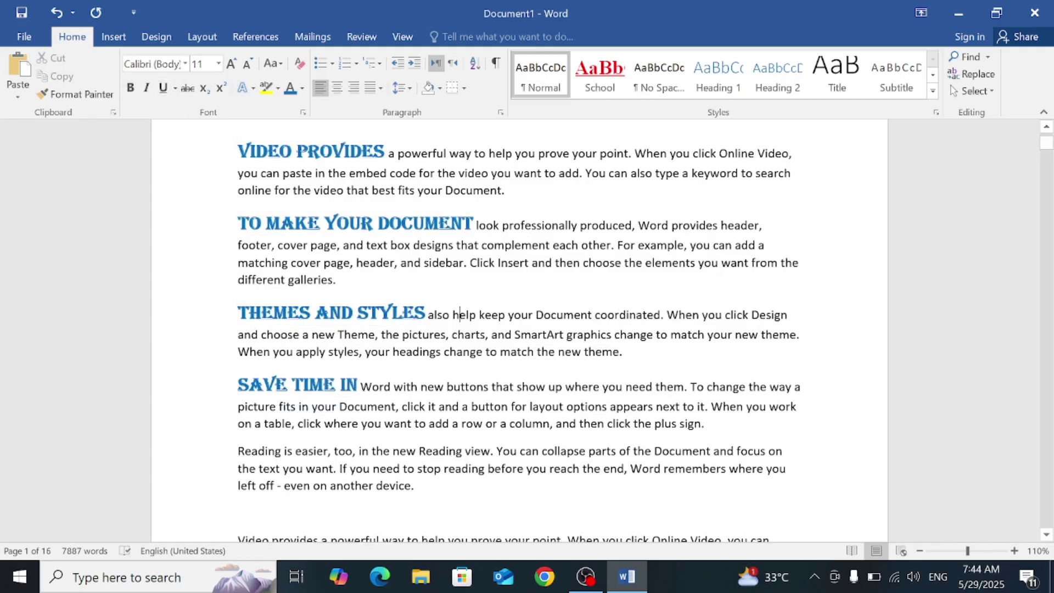